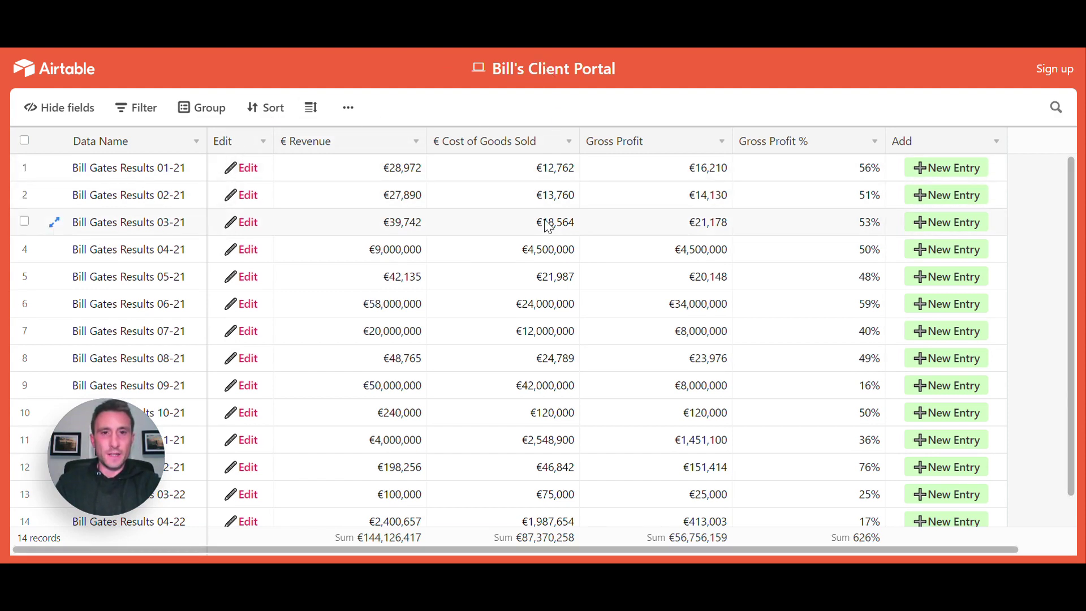
# - Use row 5's Edit link to open the 05-21 form prefilled with revenue 42135 and cost 21987
pyautogui.scroll(-1, 485, 375)
pyautogui.scroll(1, 485, 374)
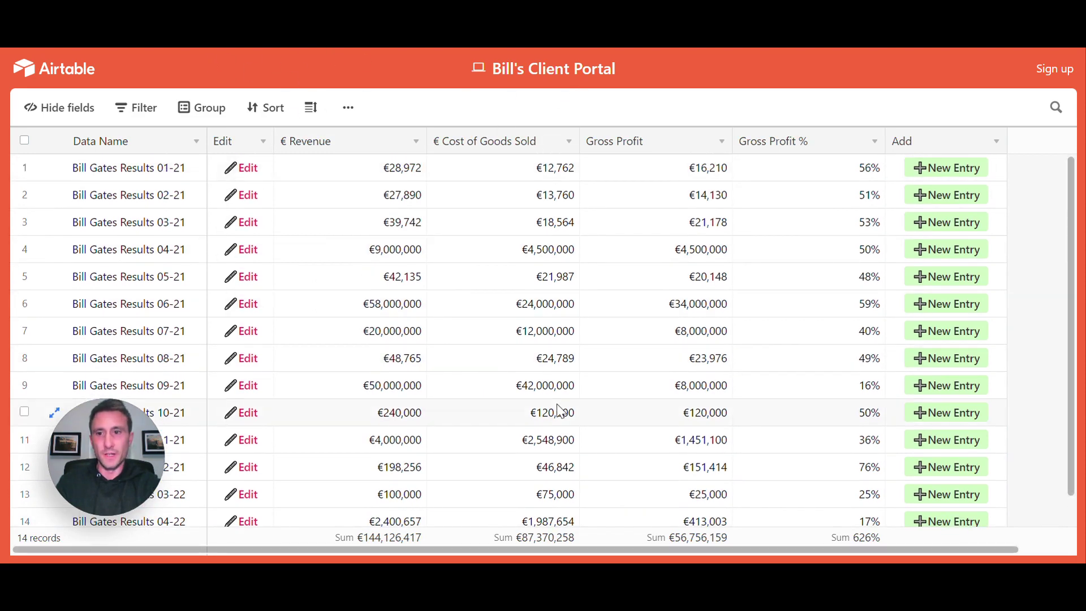
pyautogui.scroll(-1, 622, 371)
pyautogui.click(135, 222)
pyautogui.scroll(1, 342, 218)
pyautogui.scroll(-1, 345, 395)
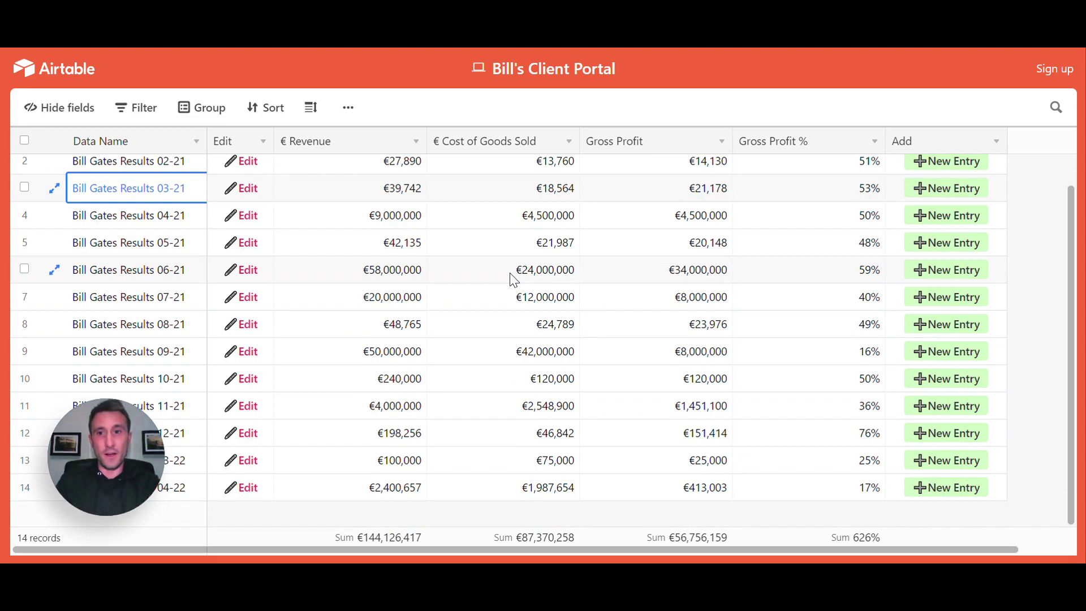
pyautogui.click(386, 243)
pyautogui.click(129, 250)
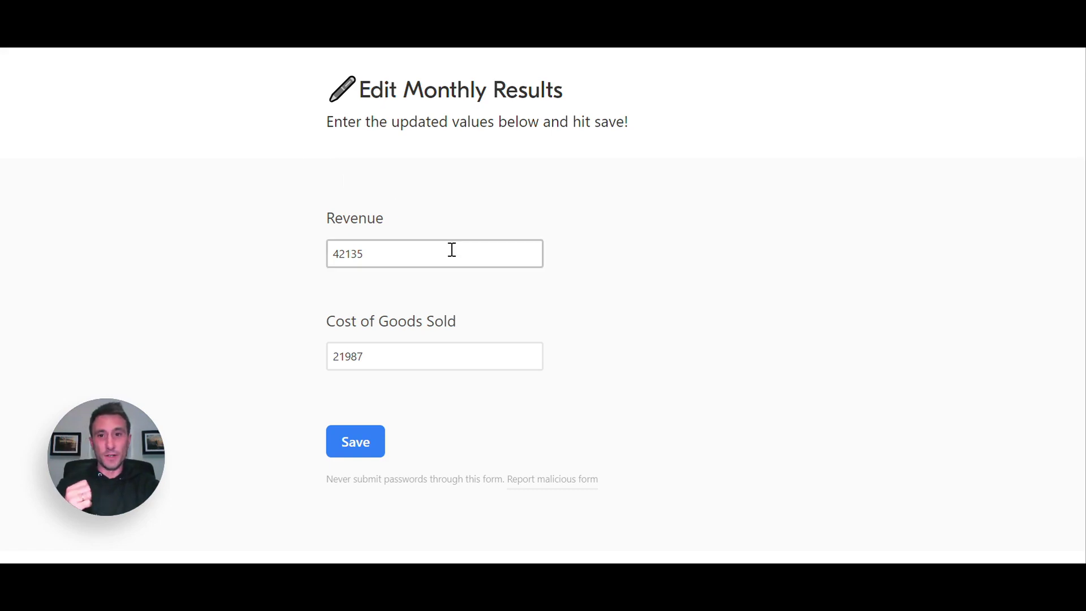
# - Replace revenue with 18000000 and cost of goods sold with 9000000, save, and return to the base
pyautogui.doubleClick(417, 260)
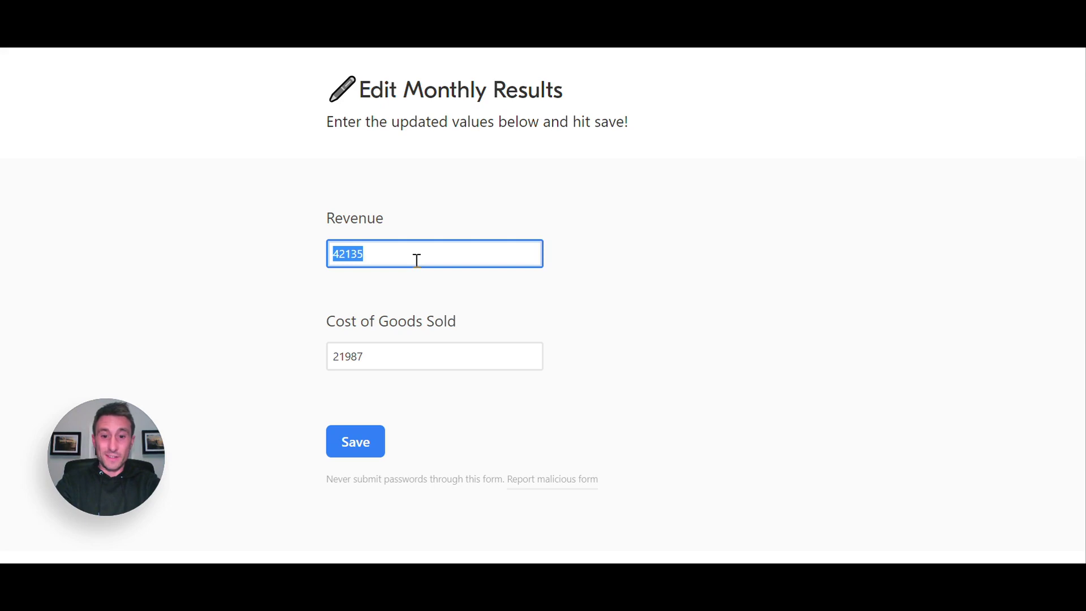
pyautogui.write('180000')
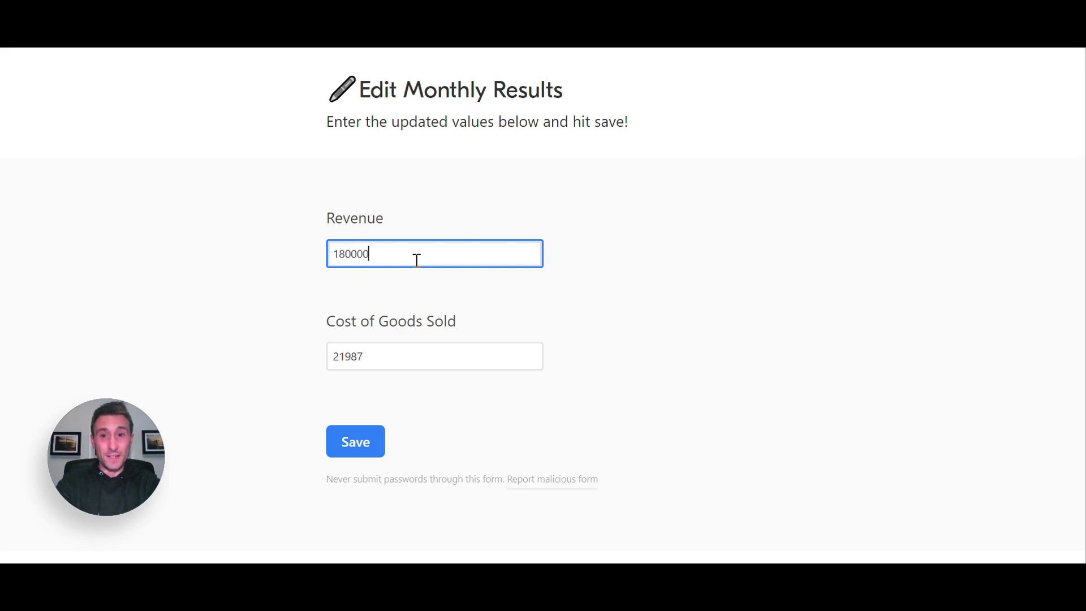
pyautogui.write('00')
pyautogui.doubleClick(403, 347)
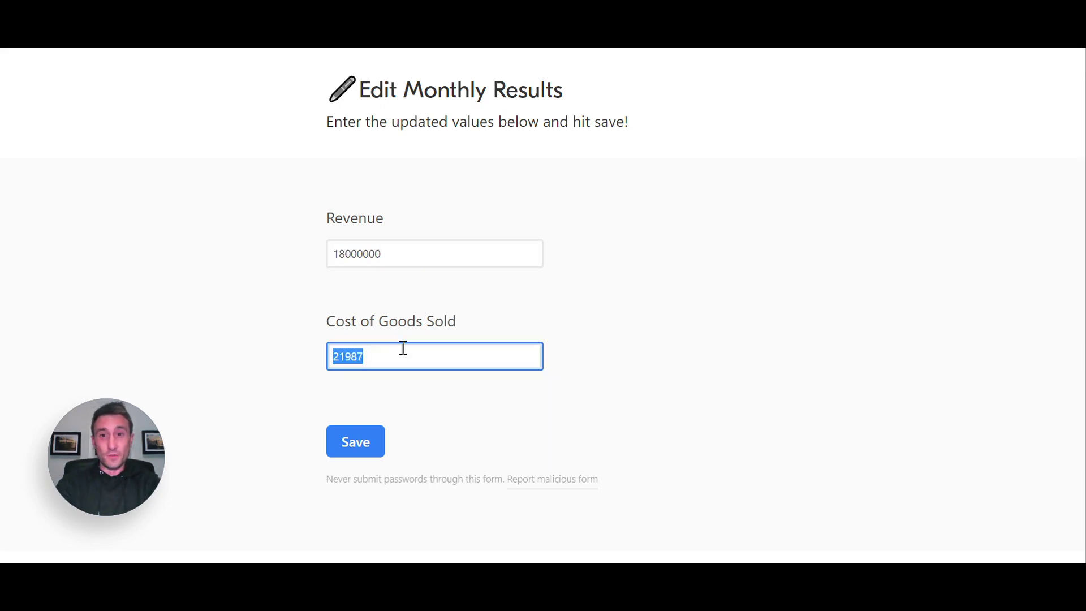
pyautogui.write('9000000')
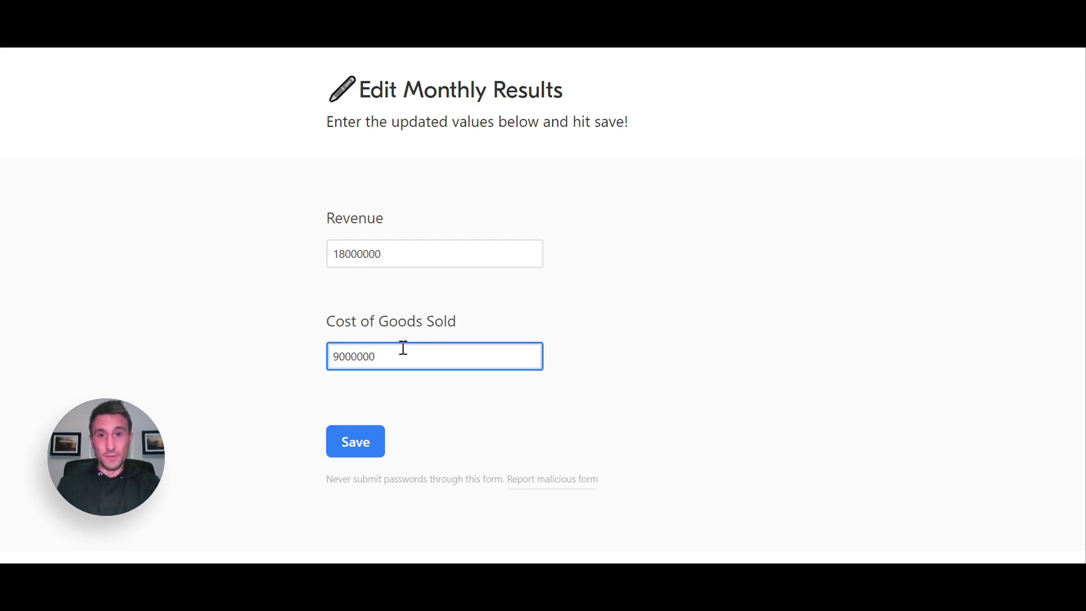
pyautogui.click(357, 451)
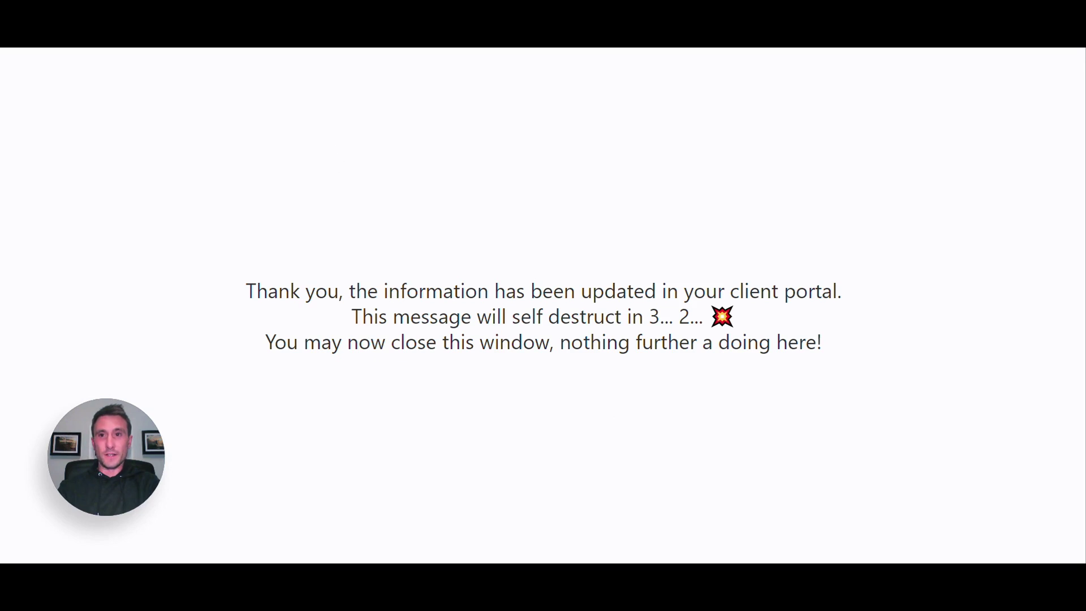
pyautogui.hotkey('ctrl', 'w')
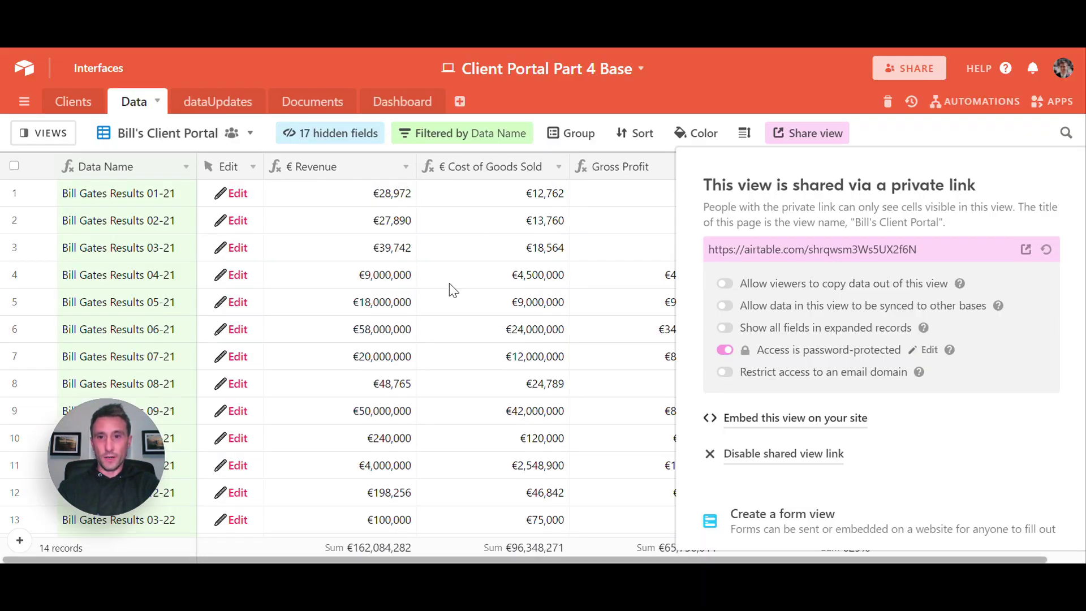
# - Close the sharing panel, check the 05-21 row's €9,000,000 gross profit at 50%, then move to 08-21
pyautogui.click(374, 301)
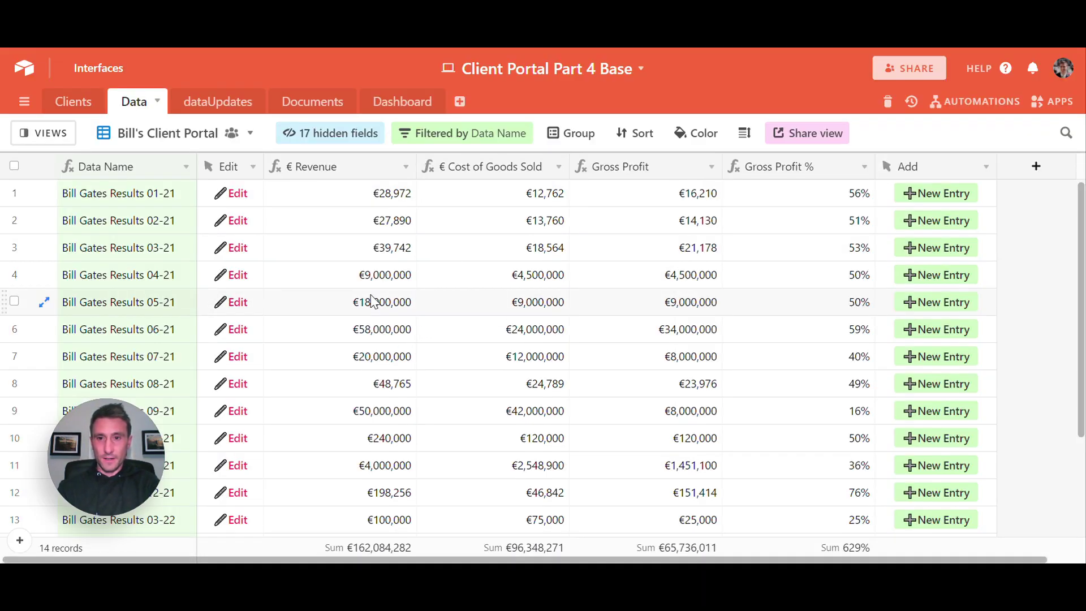
pyautogui.click(373, 301)
pyautogui.press('Right')
pyautogui.press('Right')
pyautogui.press('Right')
pyautogui.press('Left')
pyautogui.press('Left')
pyautogui.press('Left')
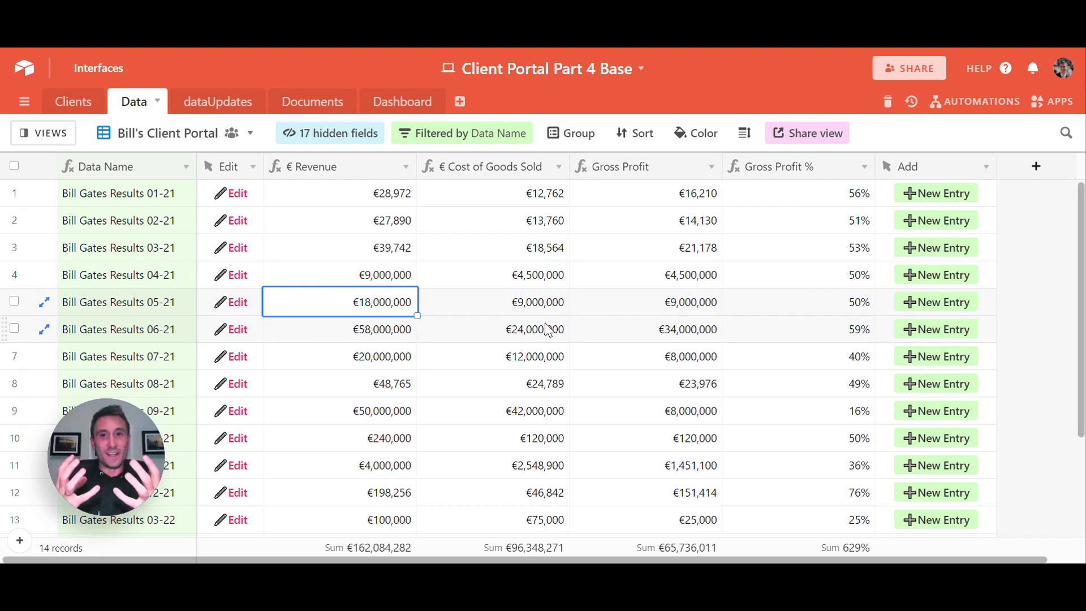
pyautogui.press('Down')
pyautogui.press('Down')
pyautogui.press('Down')
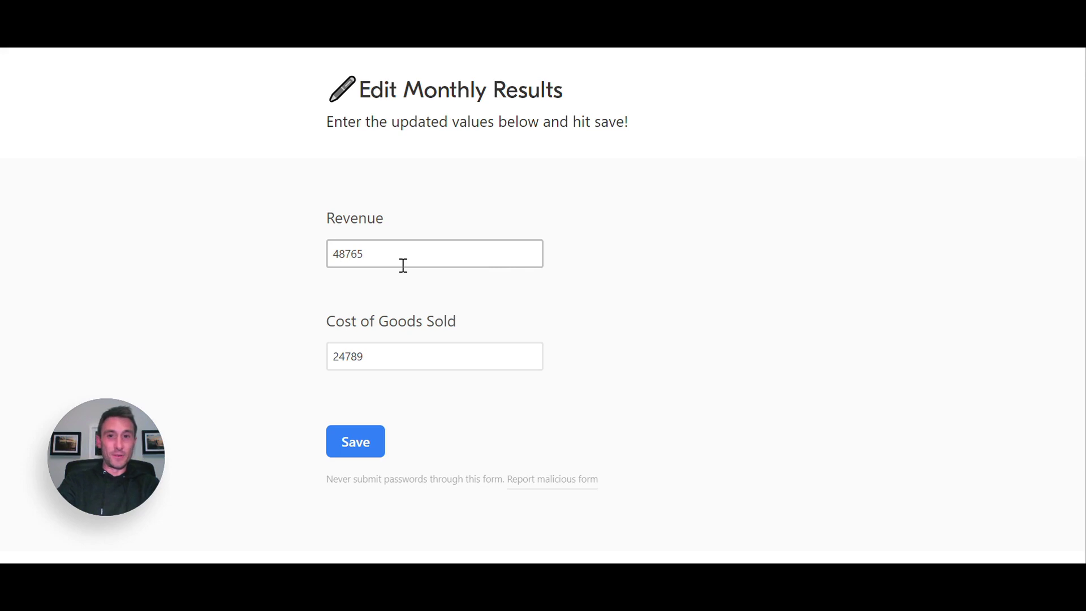
# - Enter 26000000 revenue and 13000000 cost of goods sold for 08-21 and save the form
pyautogui.doubleClick(403, 266)
pyautogui.write('26000000')
pyautogui.doubleClick(396, 360)
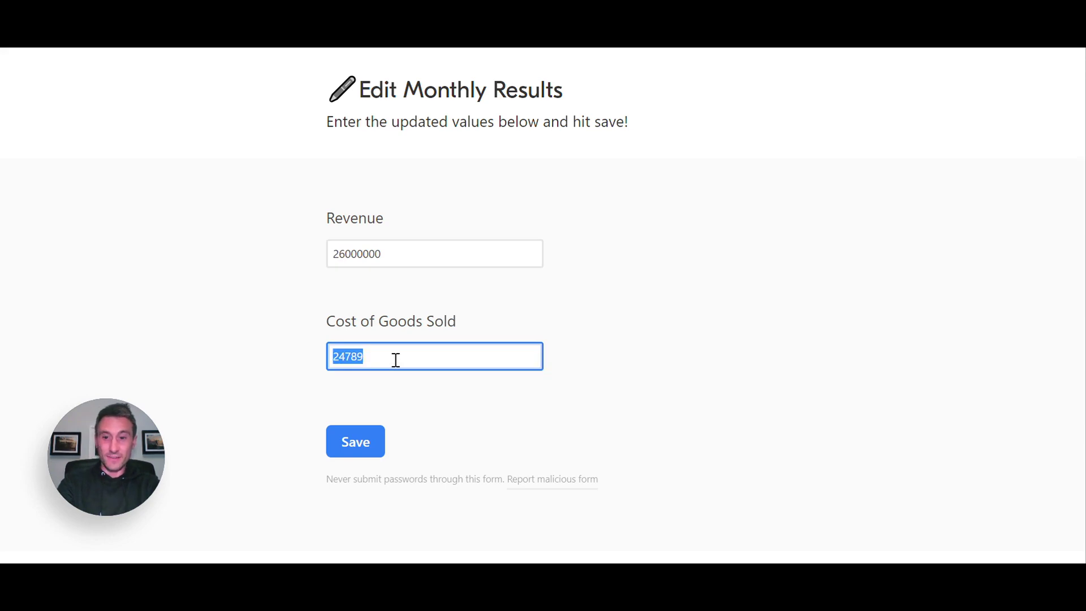
pyautogui.write('13000000')
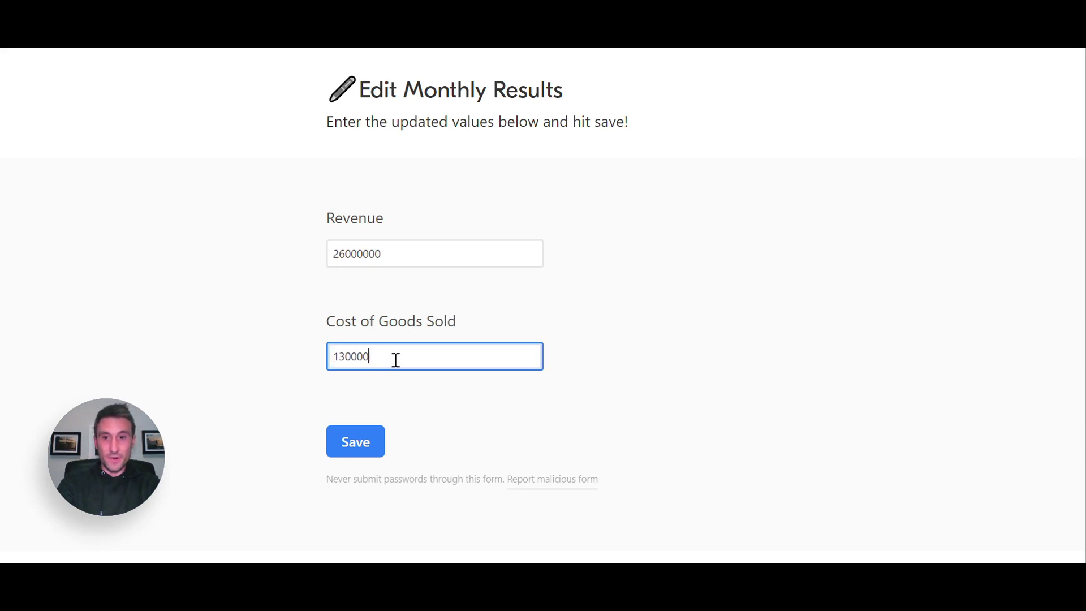
pyautogui.click(356, 449)
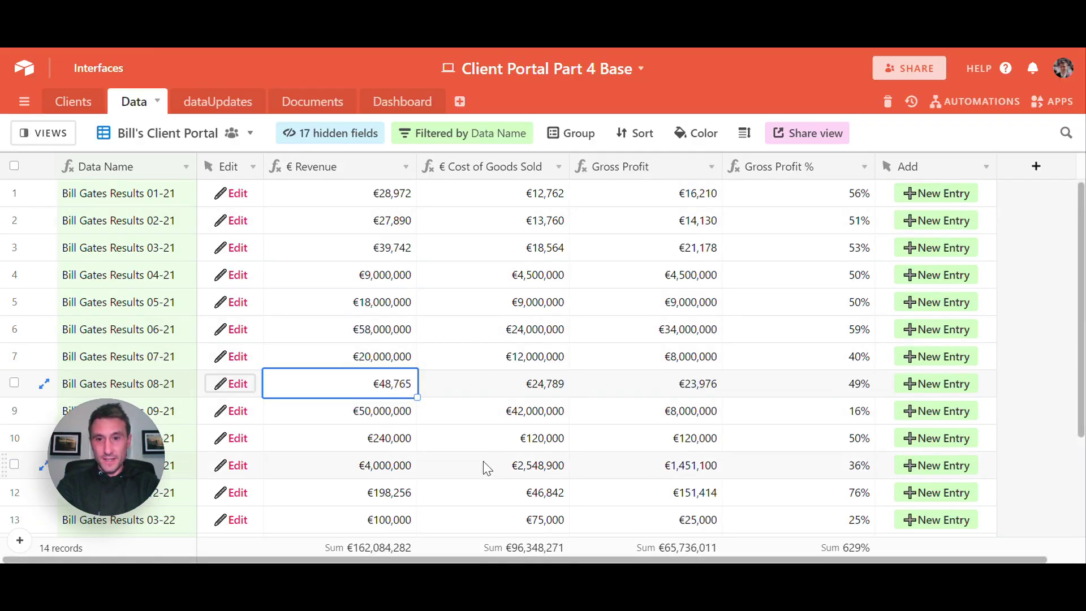
# - Check the updated 08-21 row's figures in the portal grid
pyautogui.click(553, 441)
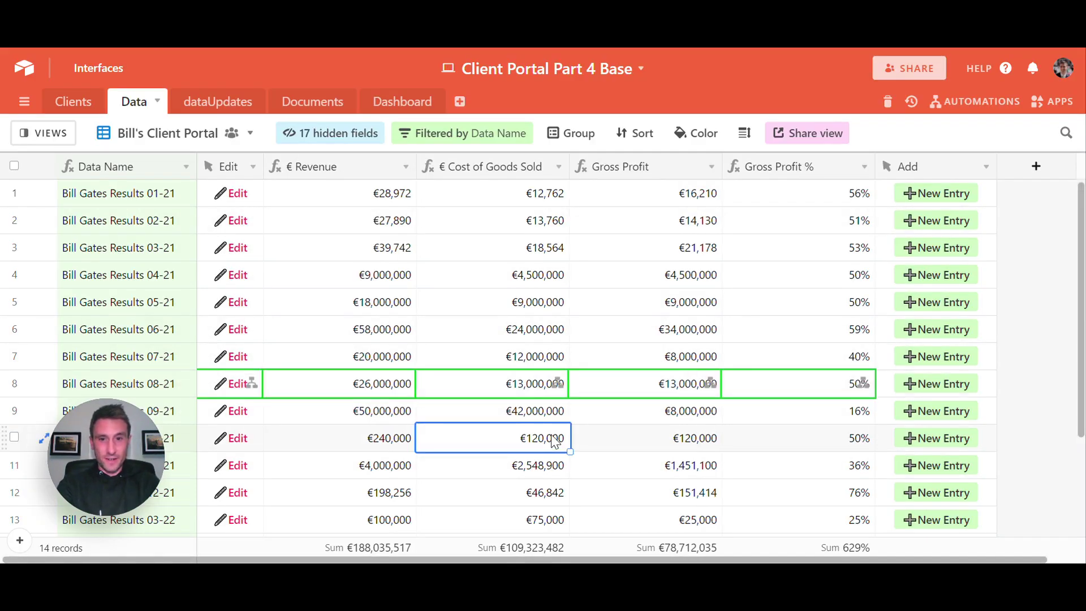
pyautogui.press('Left')
pyautogui.press('Left')
pyautogui.press('Up')
pyautogui.press('Up')
pyautogui.press('Right')
pyautogui.press('Right')
pyautogui.press('Right')
pyautogui.press('Right')
pyautogui.press('Left')
pyautogui.press('Left')
pyautogui.press('Left')
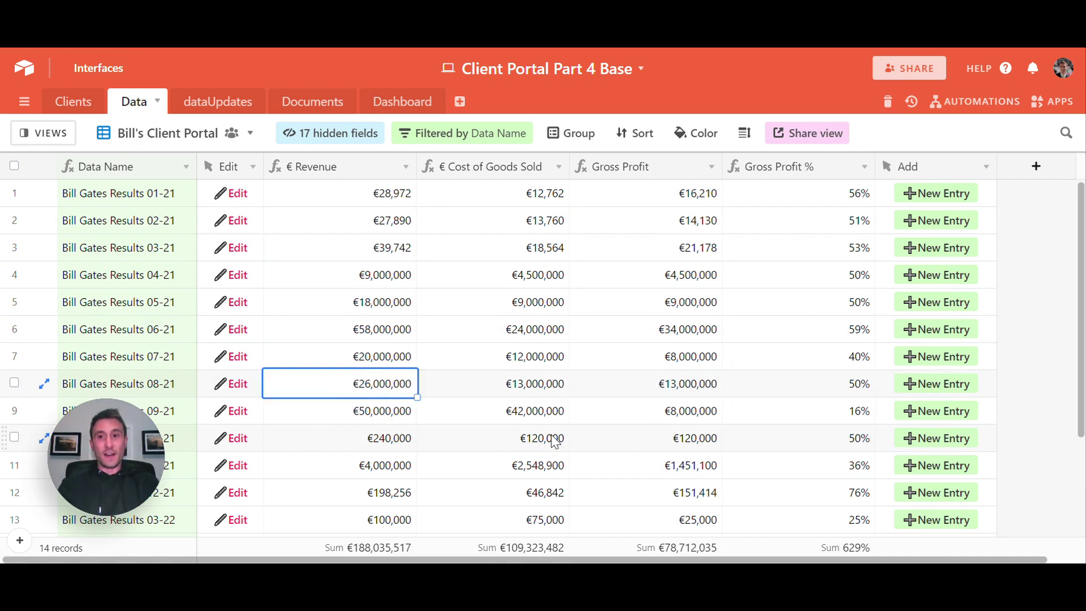
# - Inspect the 04-22 row's figures further down the grid
pyautogui.scroll(-3, 554, 442)
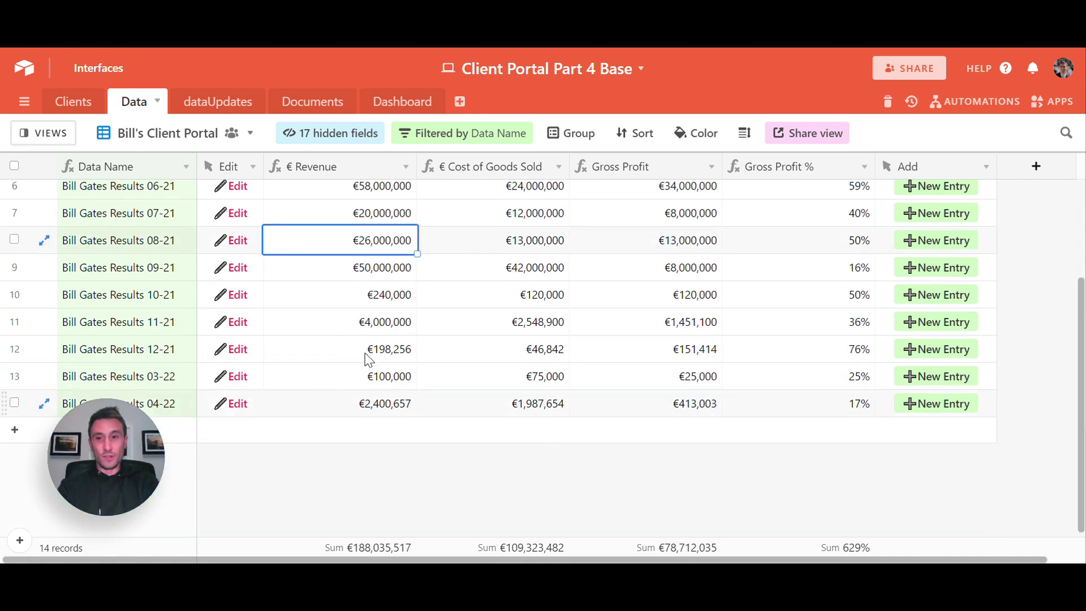
pyautogui.click(412, 407)
pyautogui.press('Left')
pyautogui.press('Right')
pyautogui.press('Right')
pyautogui.press('Left')
pyautogui.press('Left')
pyautogui.press('Right')
pyautogui.press('Left')
pyautogui.press('Left')
pyautogui.press('Right')
pyautogui.press('Right')
pyautogui.press('Right')
pyautogui.press('Right')
pyautogui.press('Right')
pyautogui.press('Right')
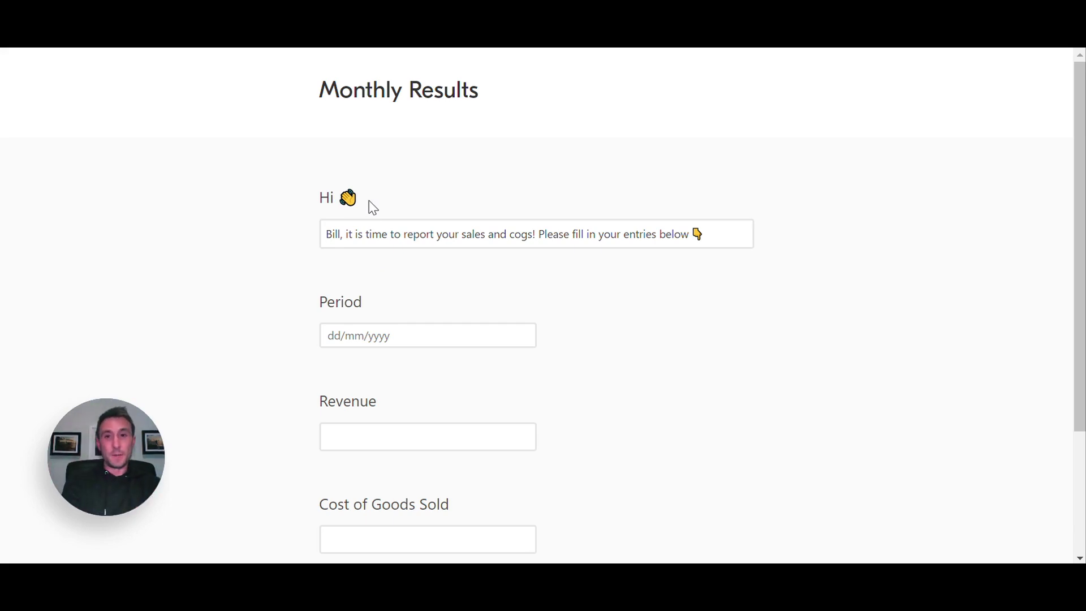
# - Set the Period date to 31 May 2022
pyautogui.click(355, 336)
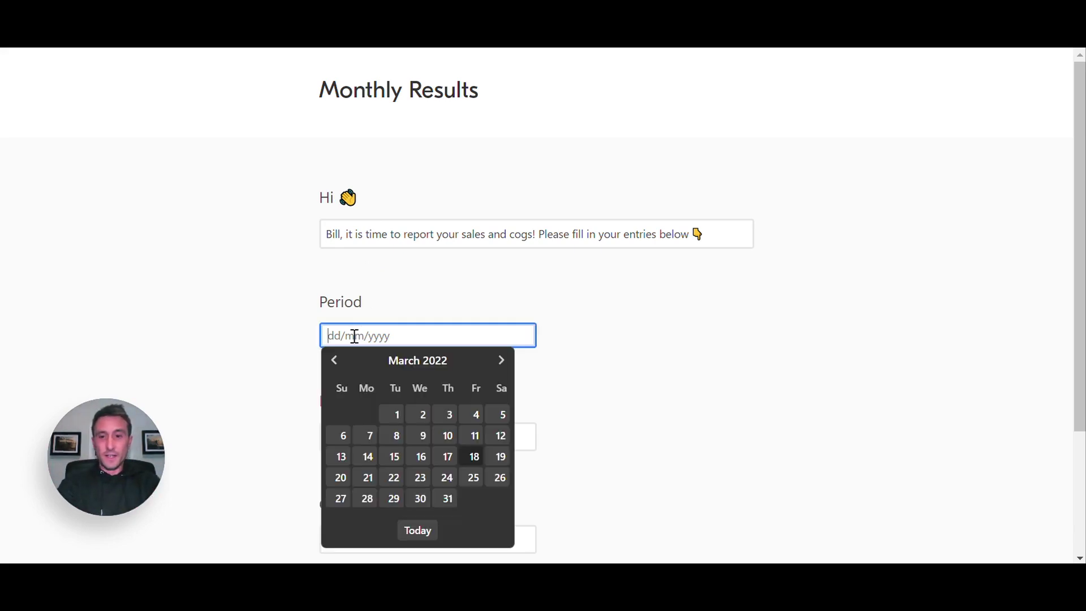
pyautogui.write('31')
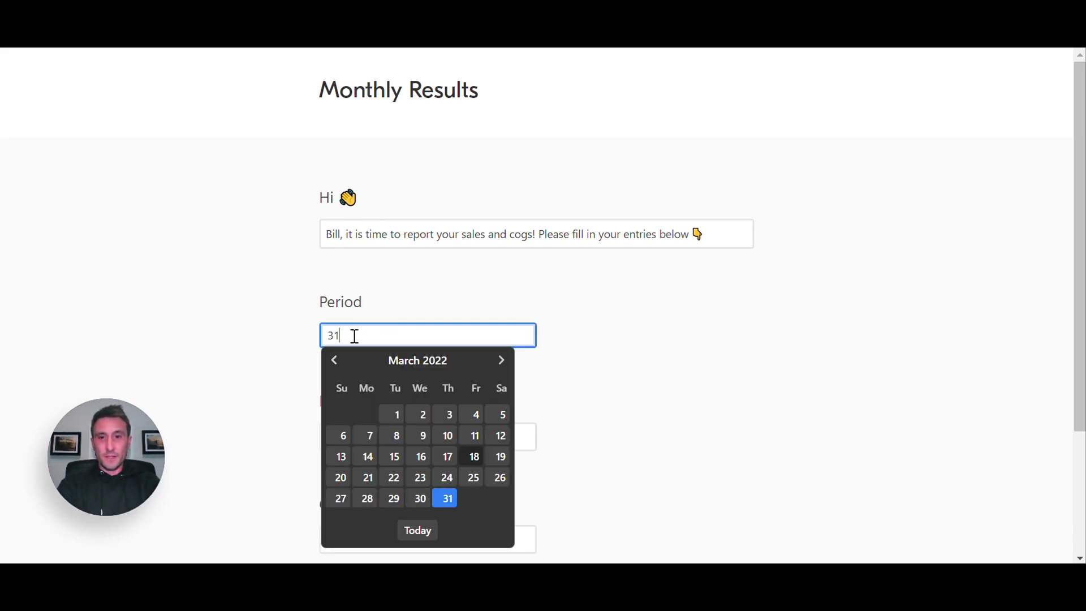
pyautogui.click(501, 360)
pyautogui.click(501, 360)
pyautogui.click(394, 498)
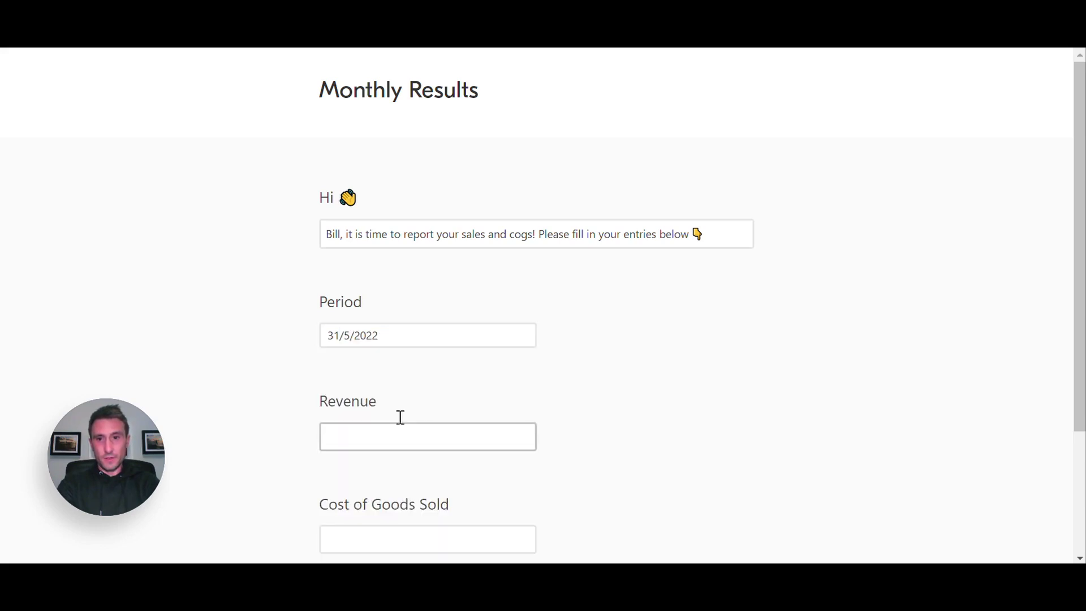
# - Enter revenue 30000000 and cost of goods sold 15000000, then submit the new result
pyautogui.click(357, 437)
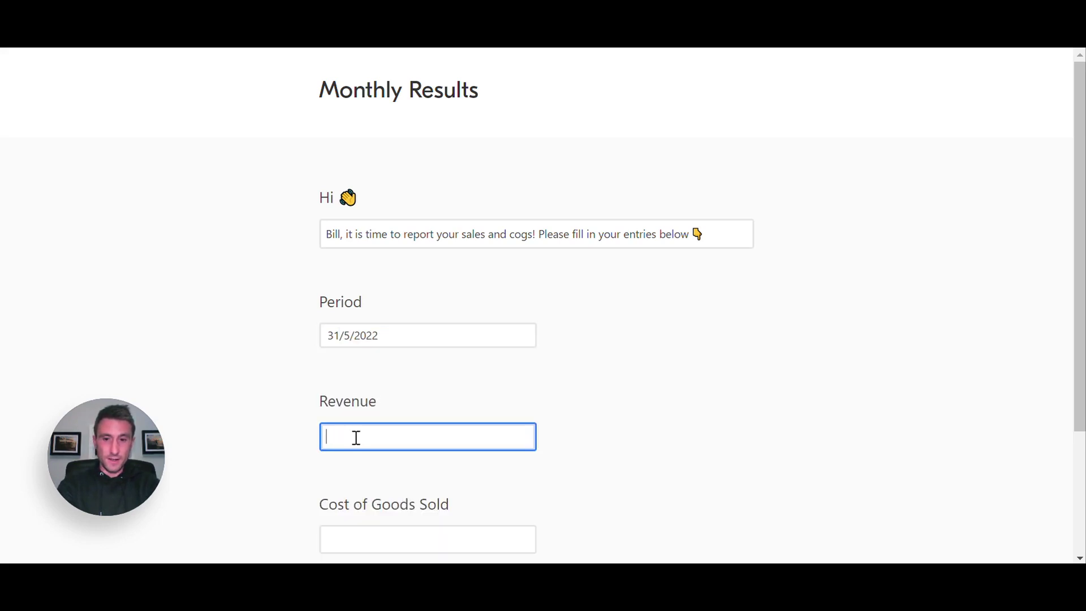
pyautogui.write('30000000')
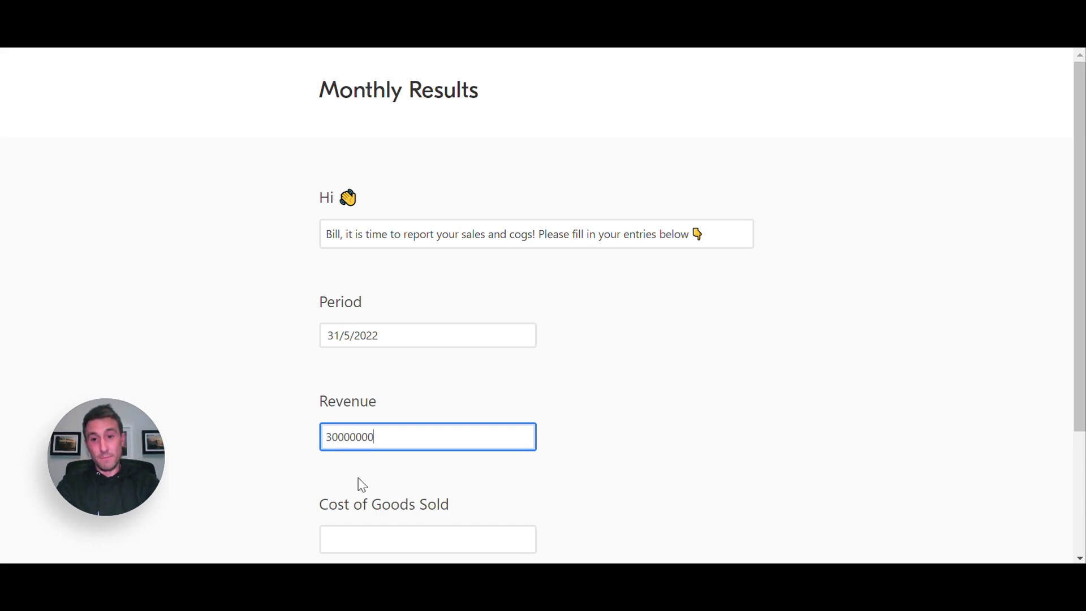
pyautogui.click(343, 537)
pyautogui.write('150000000')
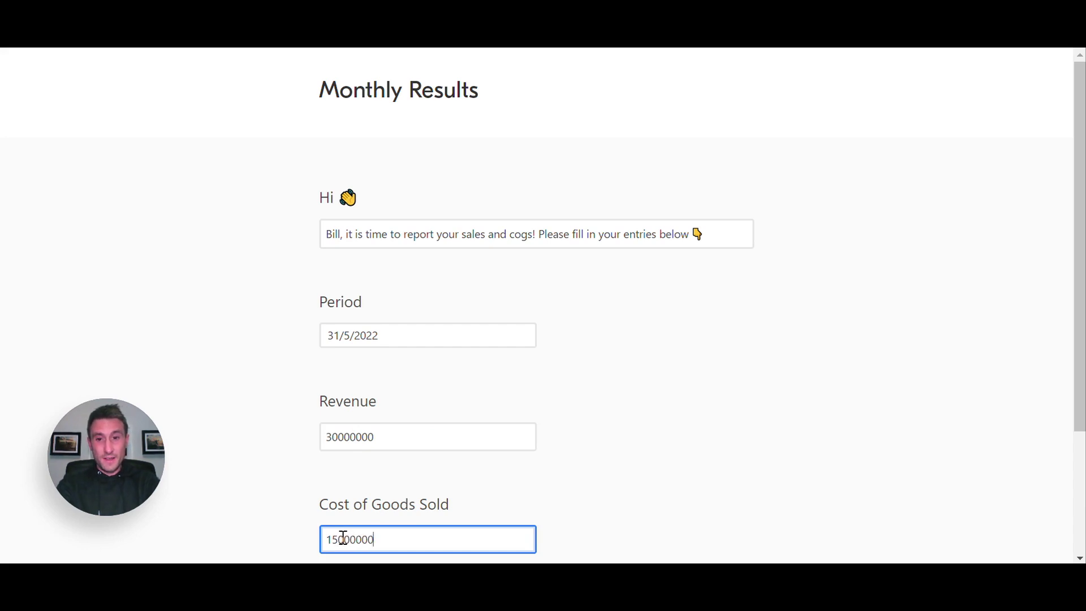
pyautogui.scroll(-2, 388, 535)
pyautogui.press('BackSpace')
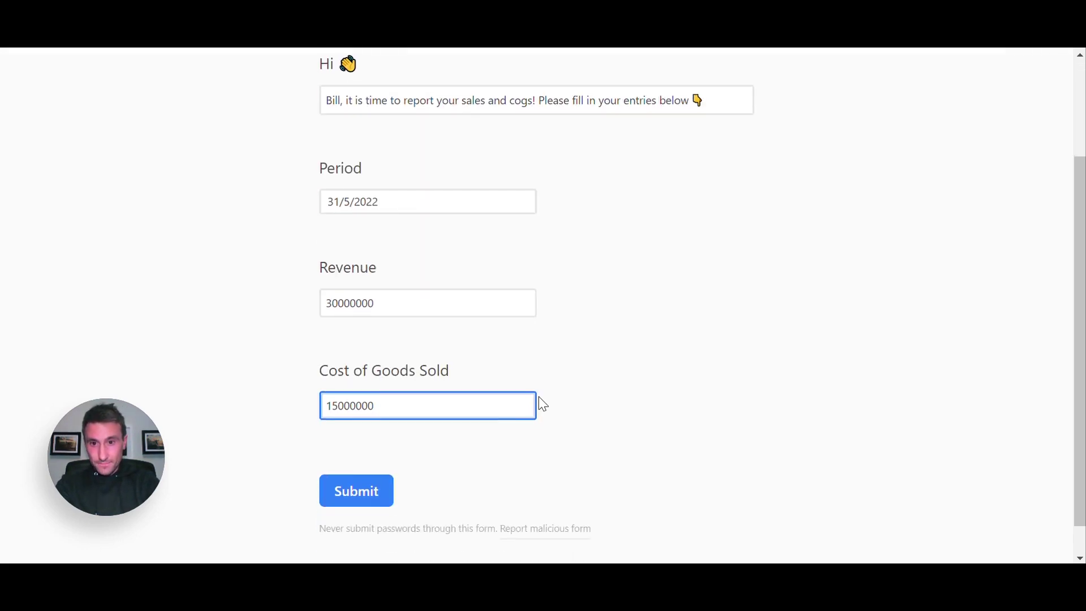
pyautogui.click(354, 499)
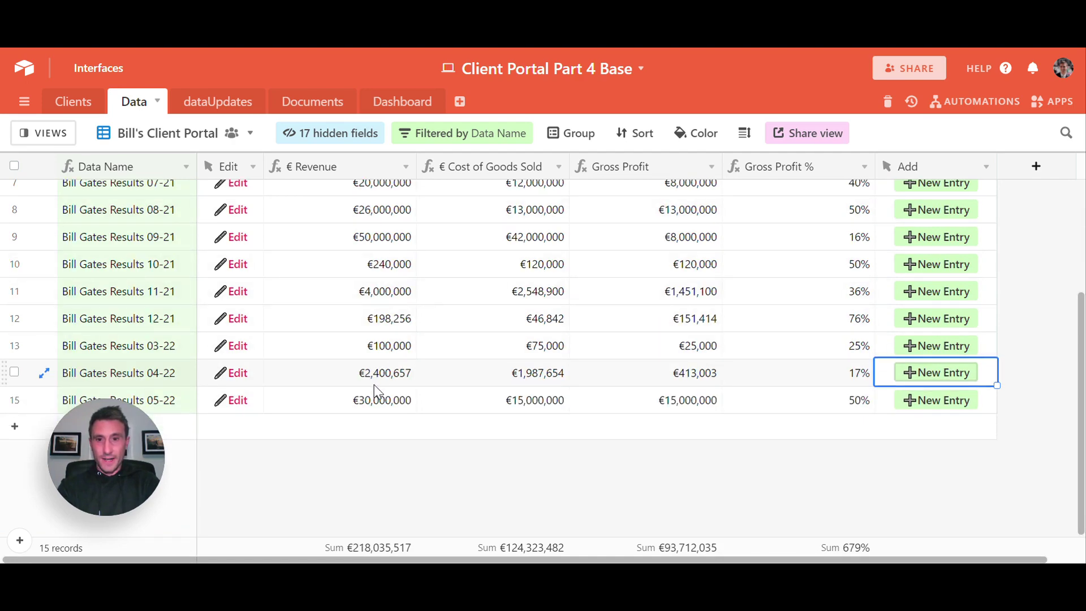
# - Select the Edit cell below row 14 in the Data grid and scroll across the table
pyautogui.click(374, 383)
pyautogui.press('Down')
pyautogui.press('Left')
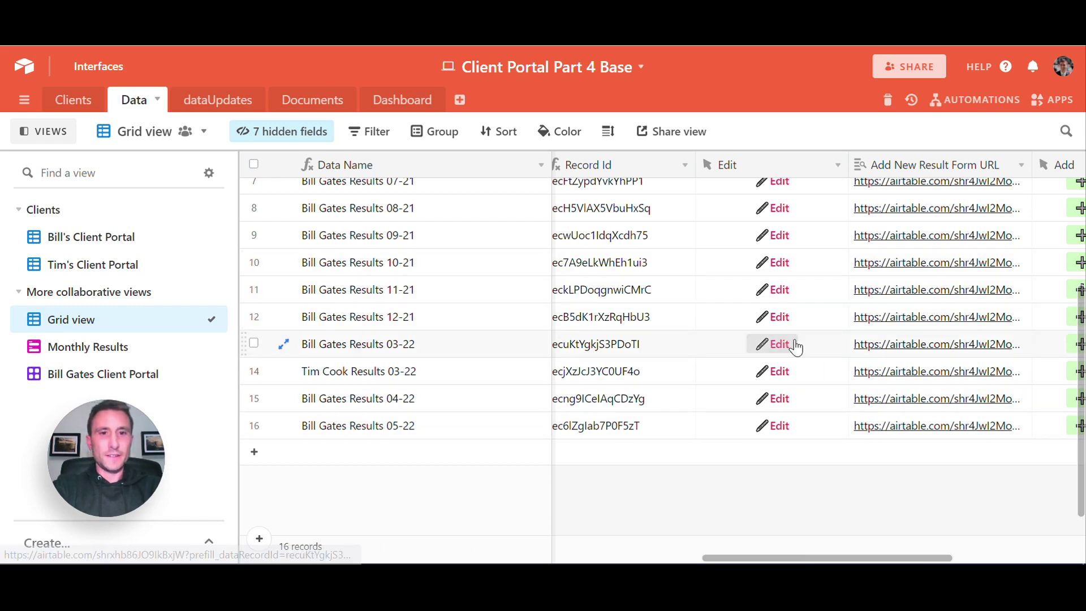
pyautogui.scroll(-1, 789, 346)
pyautogui.scroll(3, 814, 254)
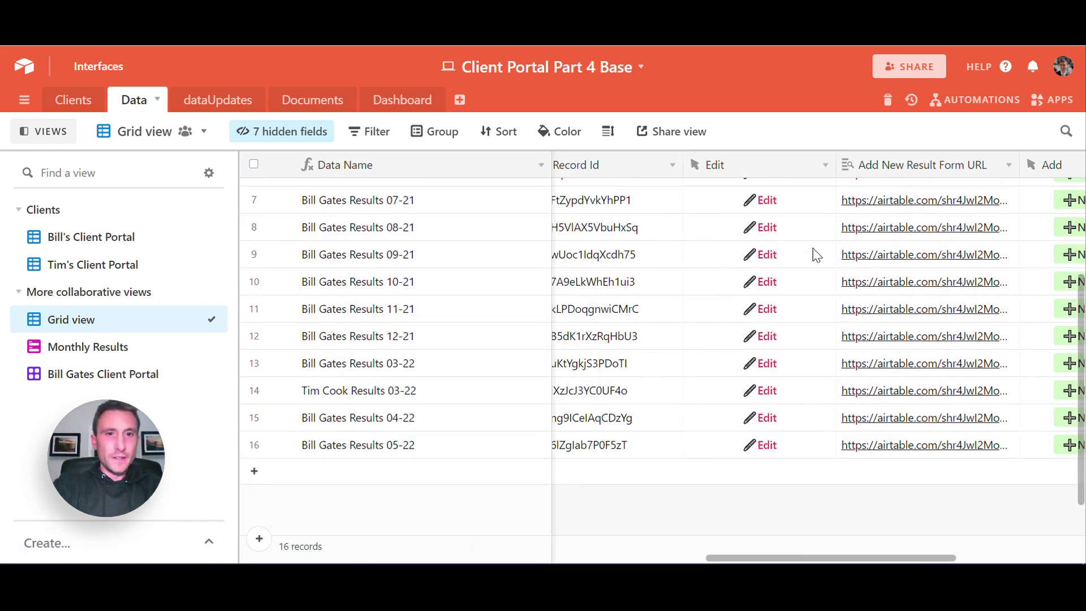
pyautogui.hscroll(3, 814, 255)
pyautogui.scroll(-3, 717, 355)
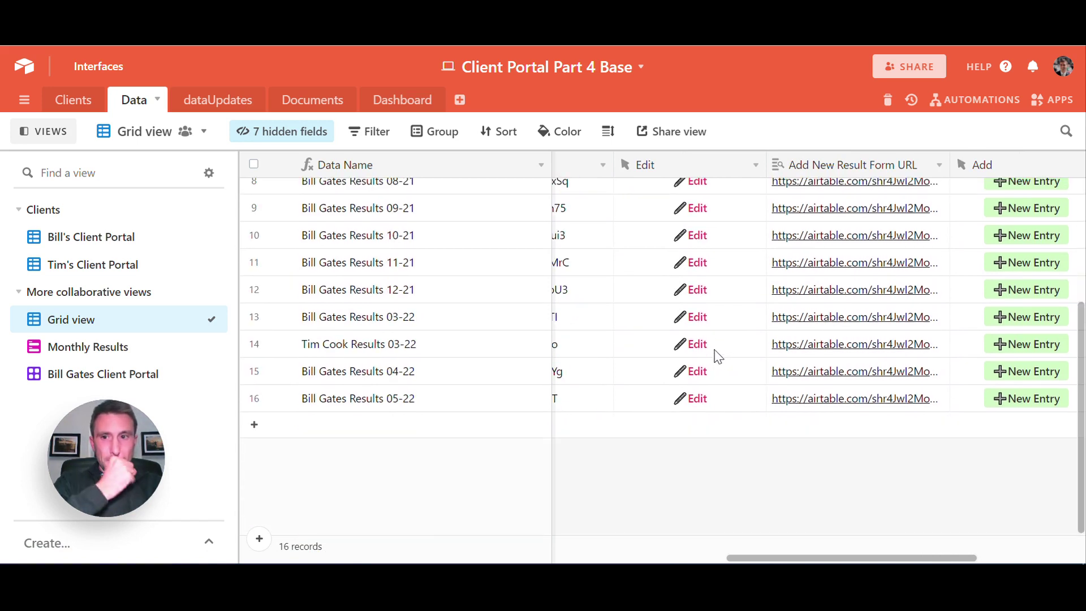
# - Show the Edit field's Open URL formula prefilling record id, Revenue and Cost of Goods Sold
pyautogui.rightClick(674, 166)
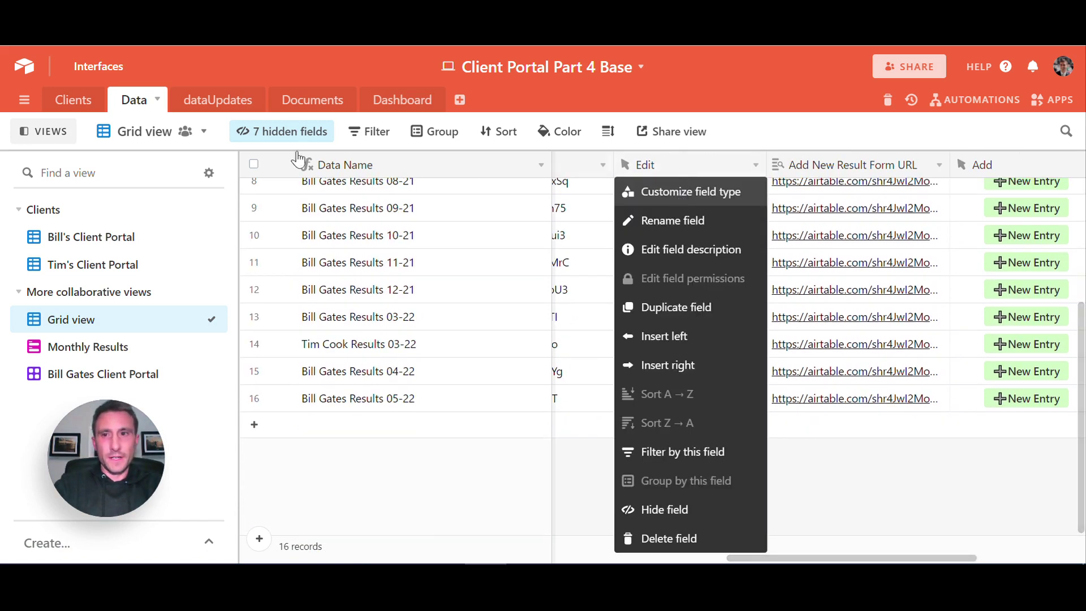
pyautogui.click(503, 351)
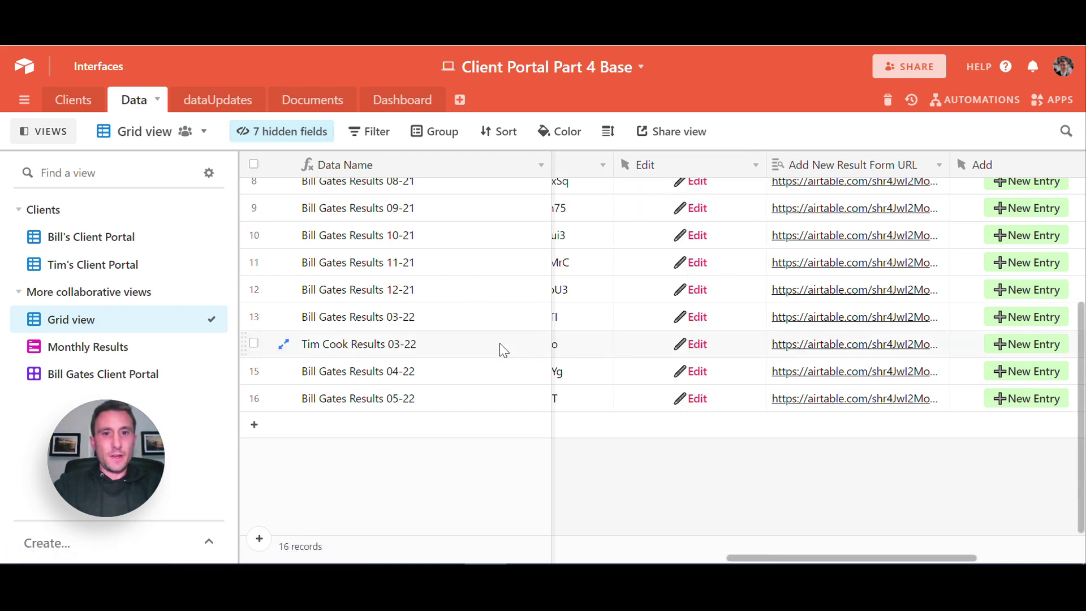
pyautogui.rightClick(711, 171)
pyautogui.click(698, 194)
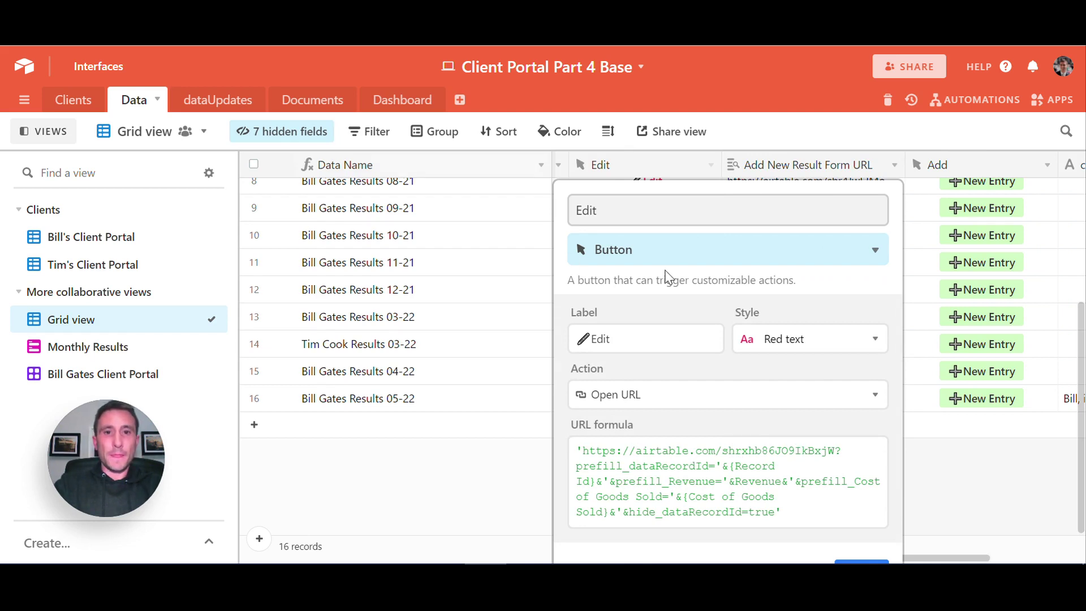
# - Dismiss the Edit field's configuration popup to get back to the 16-record grid
pyautogui.click(490, 378)
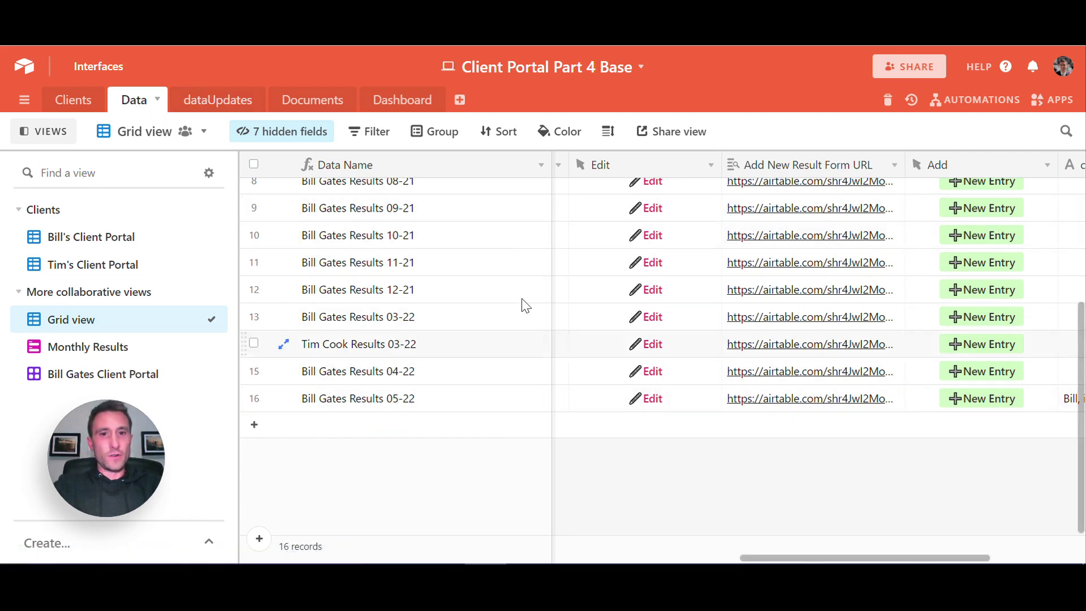
# - Switch to the dataUpdates table and look across its empty columns
pyautogui.click(196, 105)
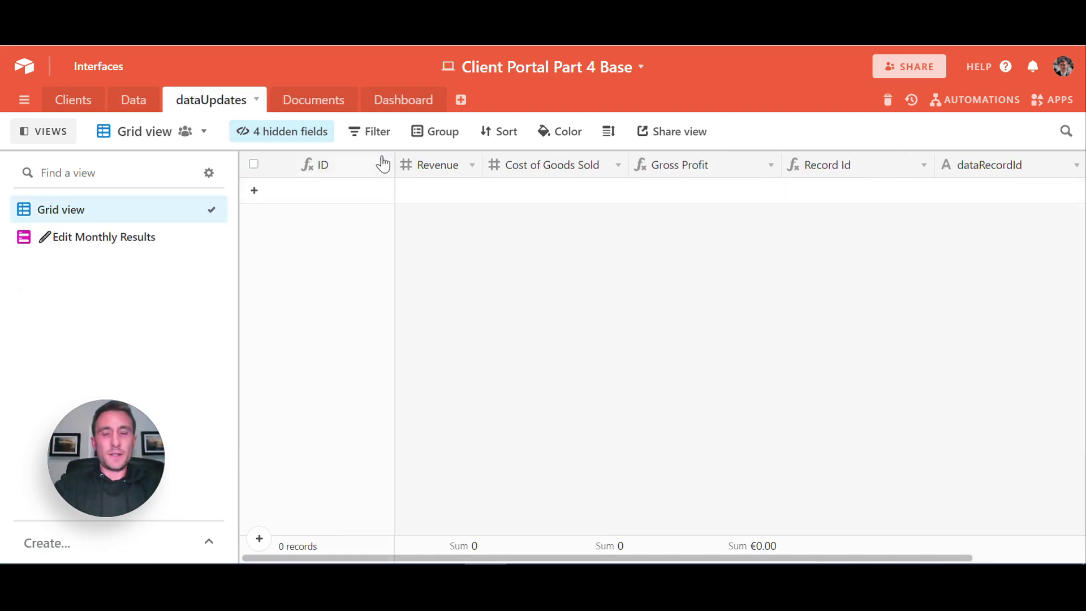
pyautogui.hscroll(2, 724, 343)
pyautogui.hscroll(-2, 724, 343)
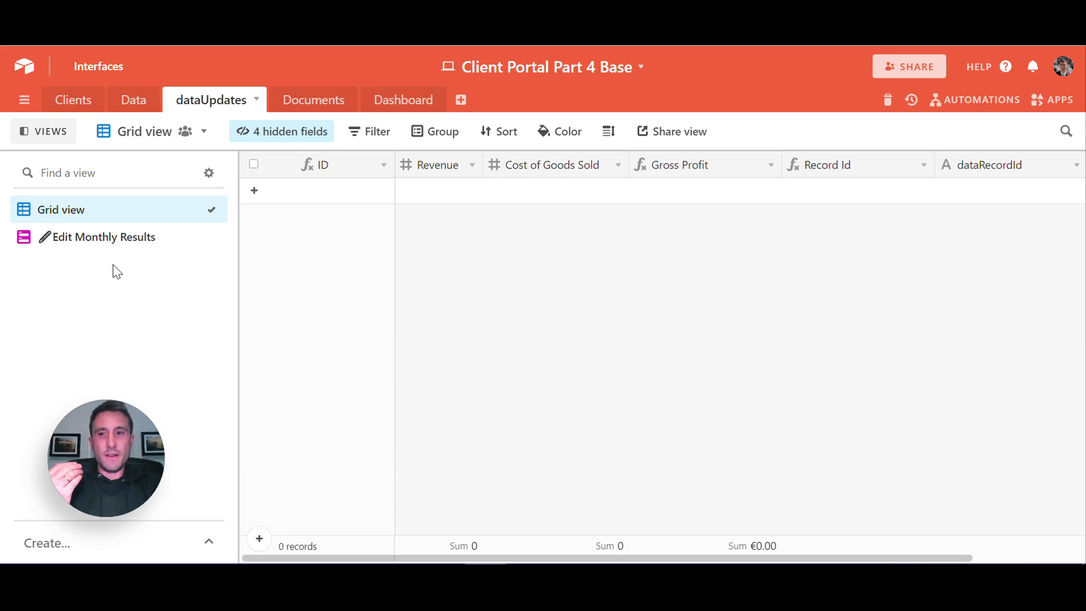
pyautogui.moveTo(101, 250)
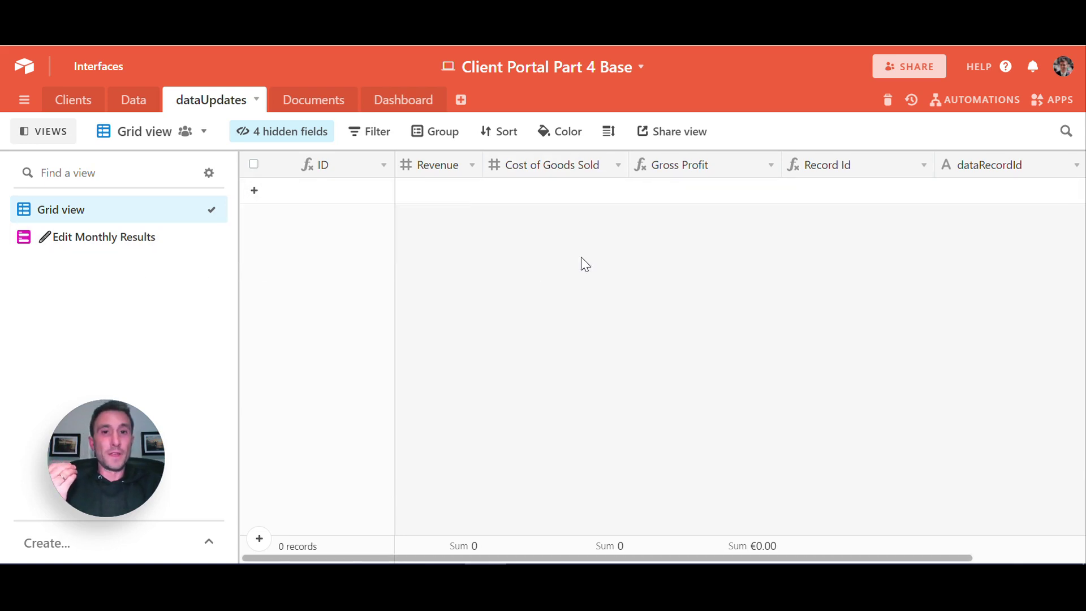
# - Open Automations, review the second form-submission automation's trigger and actions, then return to the list
pyautogui.click(974, 100)
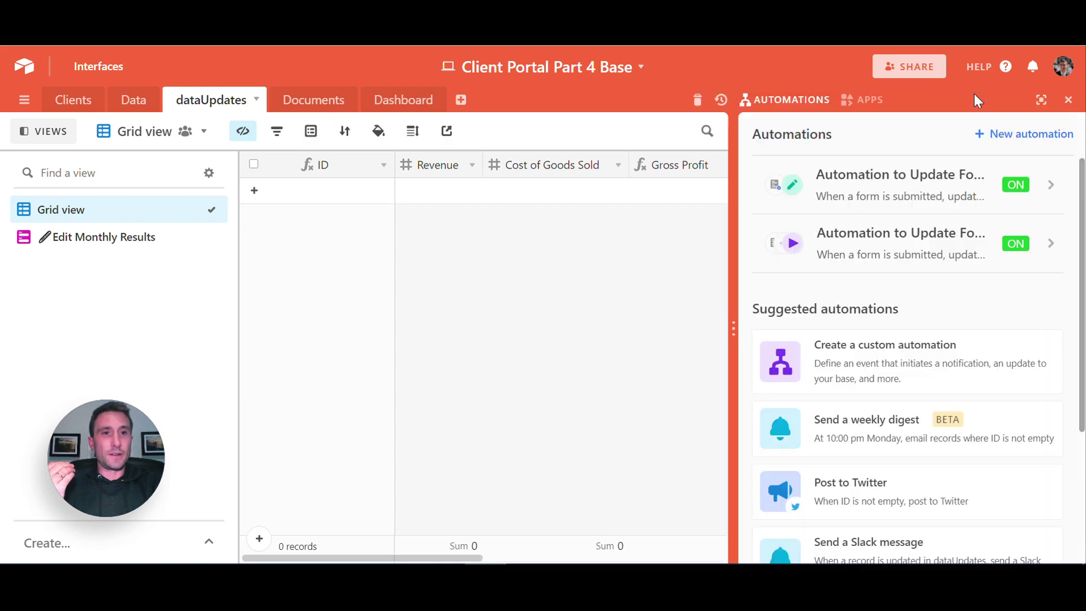
pyautogui.click(885, 250)
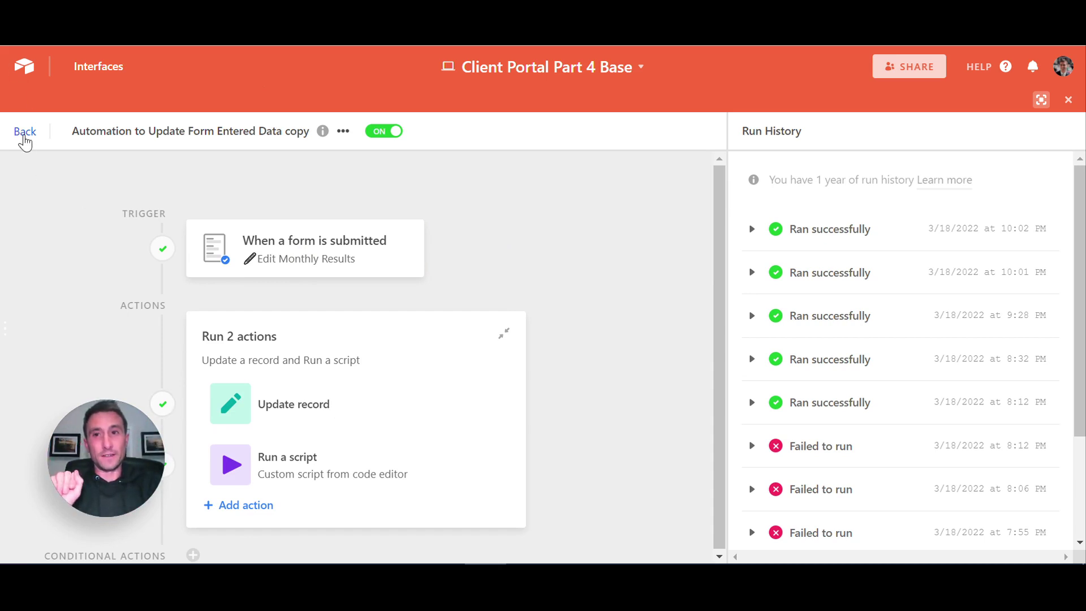
pyautogui.click(25, 132)
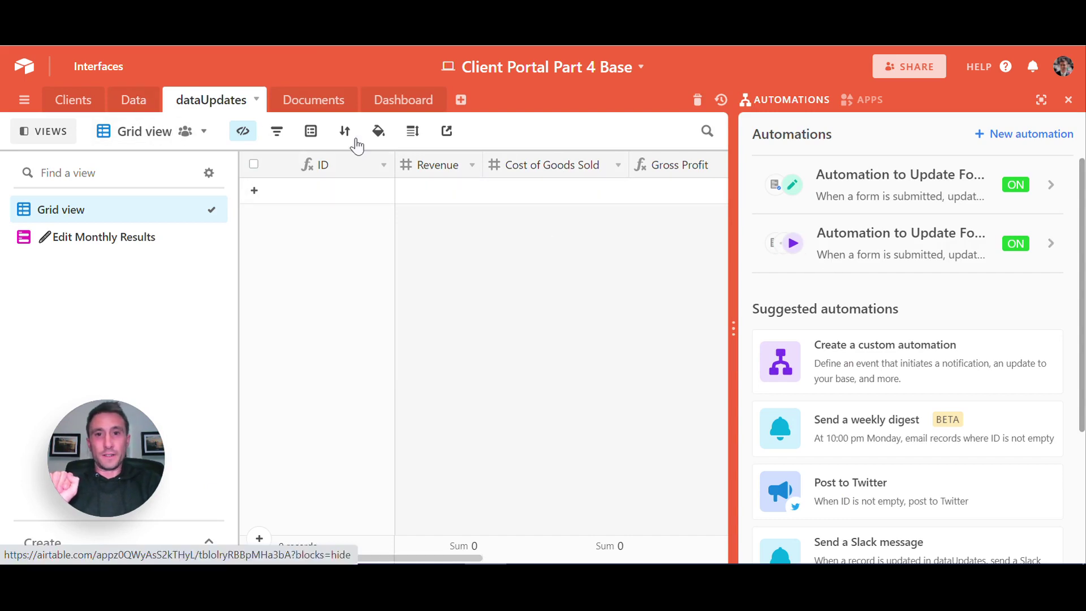
pyautogui.hscroll(5, 502, 235)
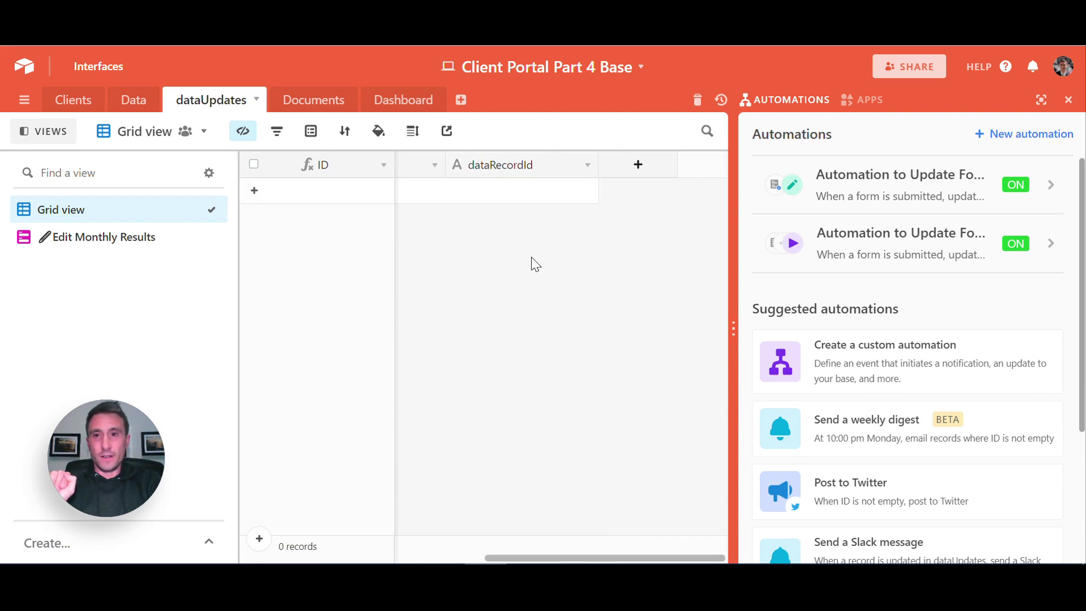
# - Open the dataUpdates Edit Monthly Results form view and close the Automations panel
pyautogui.click(128, 112)
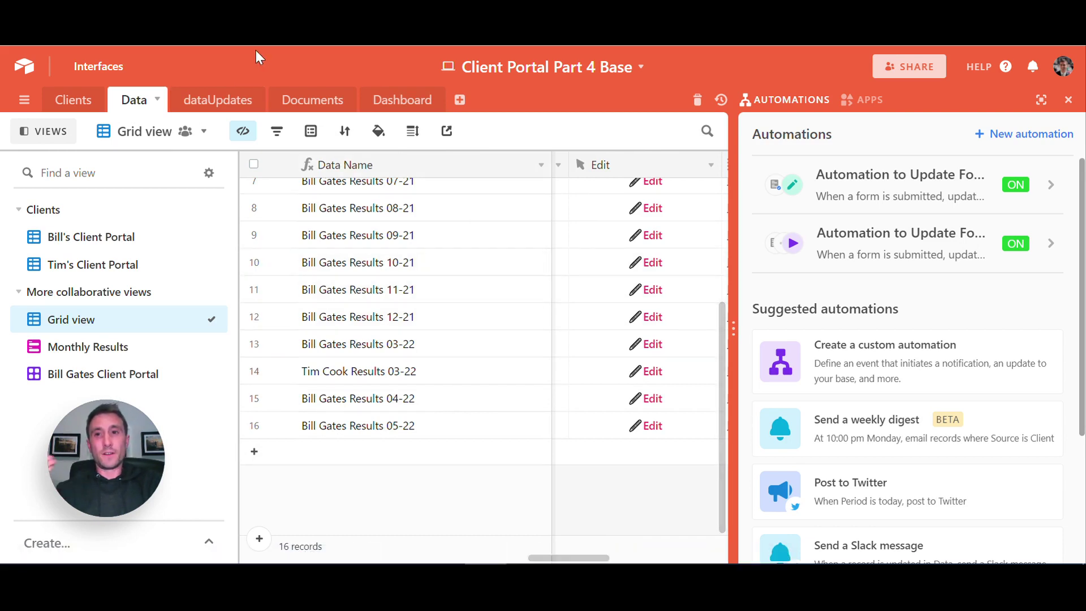
pyautogui.click(227, 104)
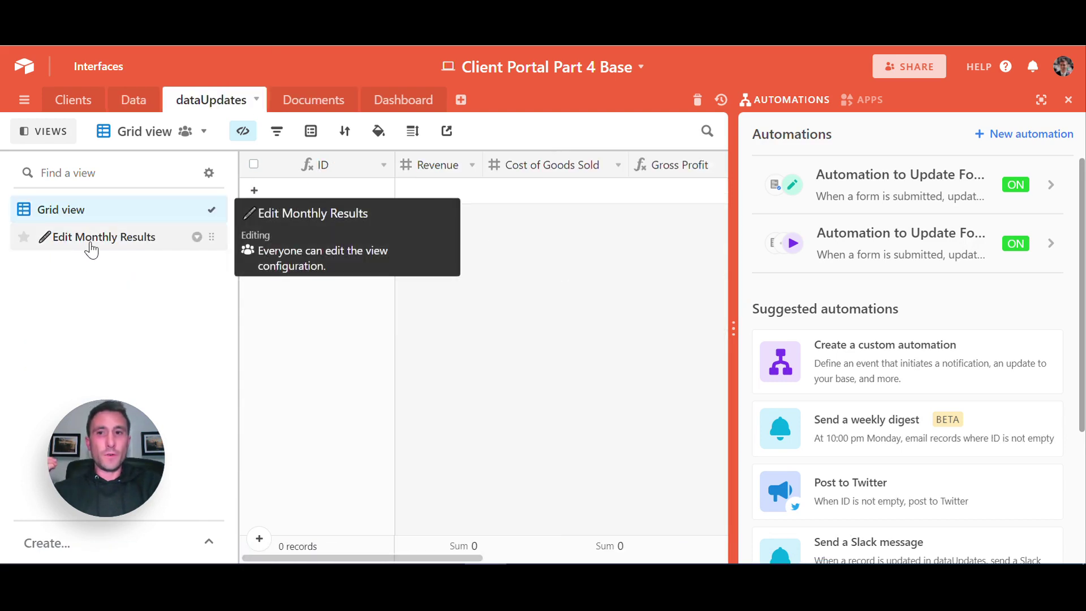
pyautogui.click(91, 244)
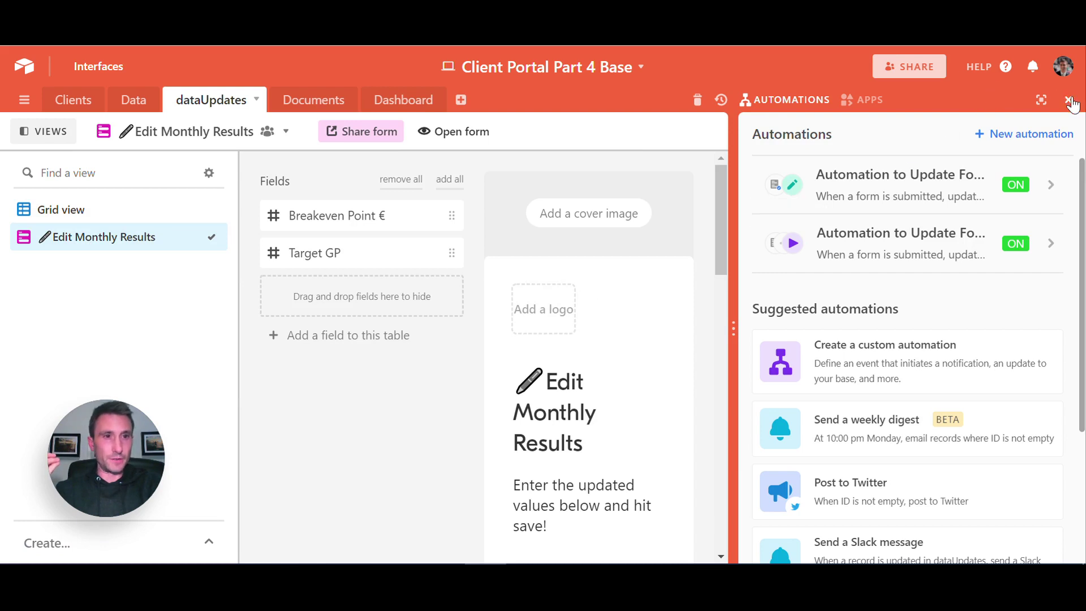
pyautogui.click(1068, 100)
# - Review the form's dataRecordId hidden field, Revenue and Cost of Goods Sold fields
pyautogui.scroll(-5, 905, 448)
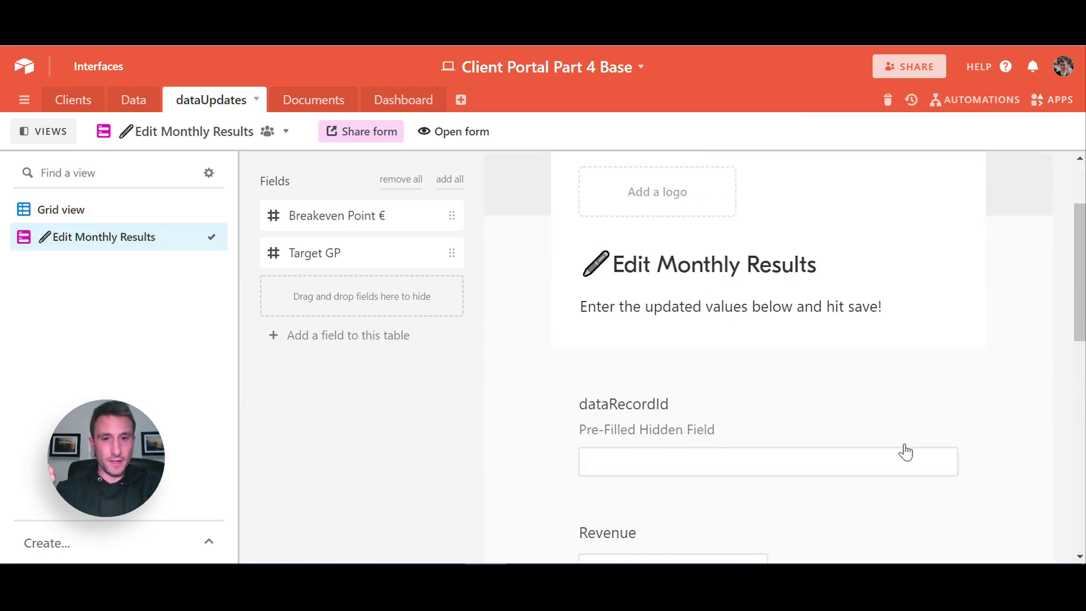
pyautogui.scroll(-2, 905, 451)
pyautogui.scroll(2, 905, 451)
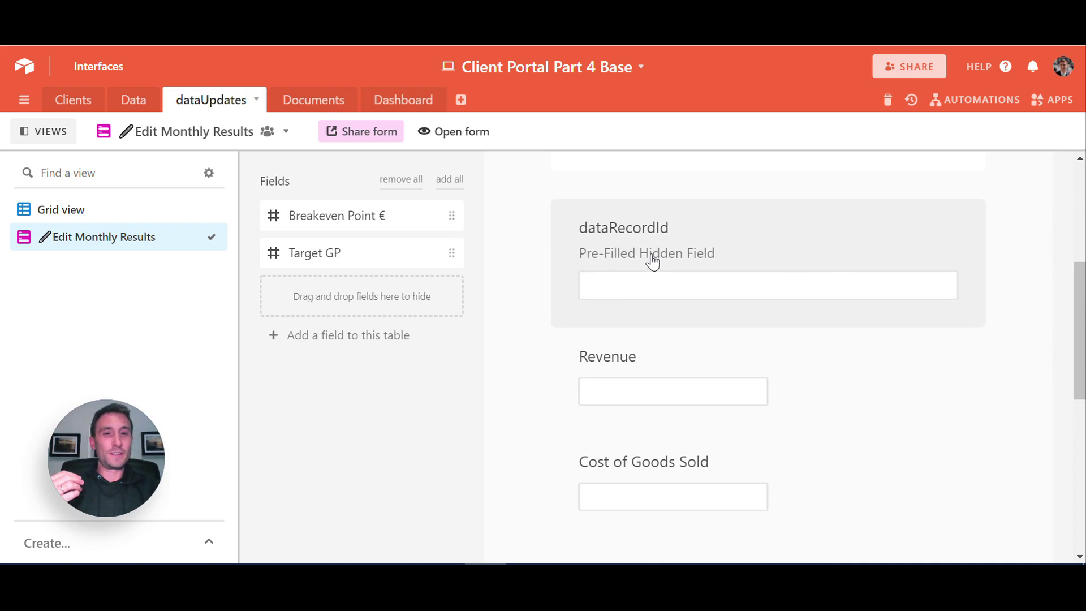
pyautogui.scroll(2, 650, 260)
pyautogui.scroll(-3, 652, 261)
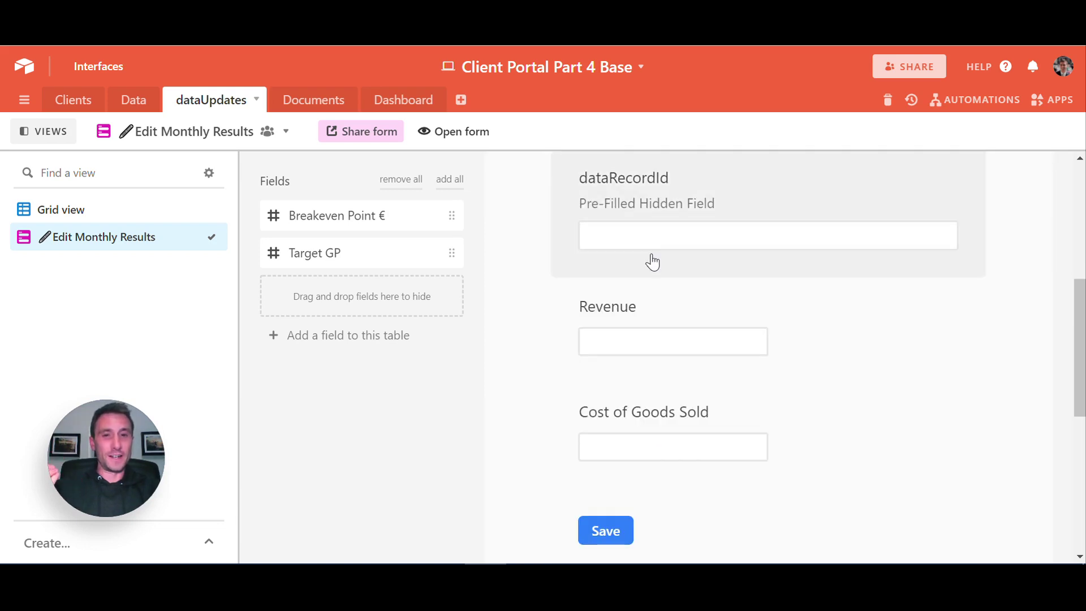
pyautogui.scroll(1, 652, 261)
pyautogui.scroll(-1, 652, 261)
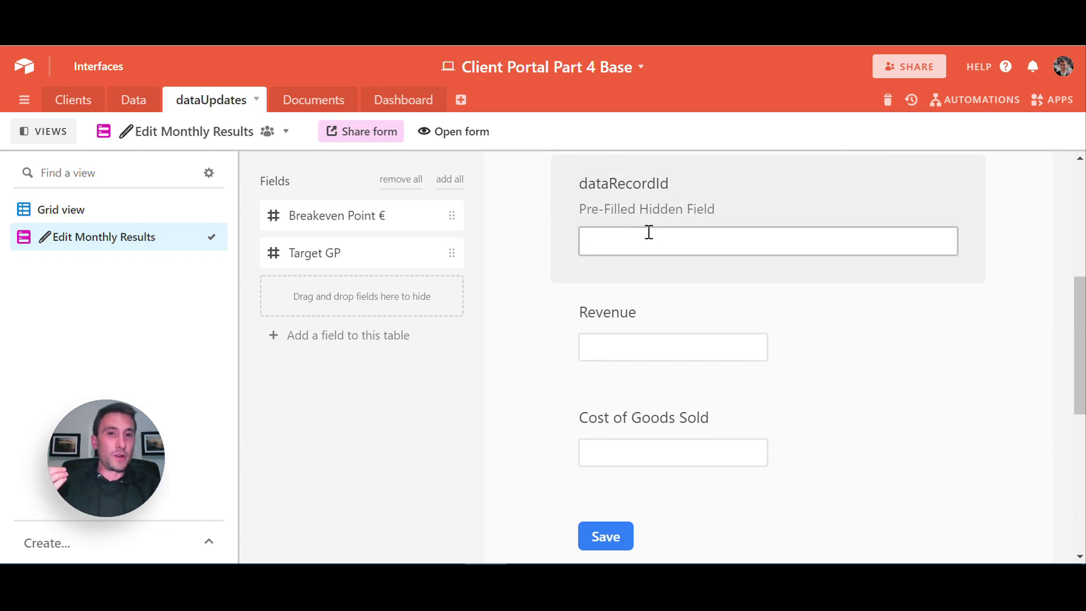
pyautogui.scroll(1, 659, 232)
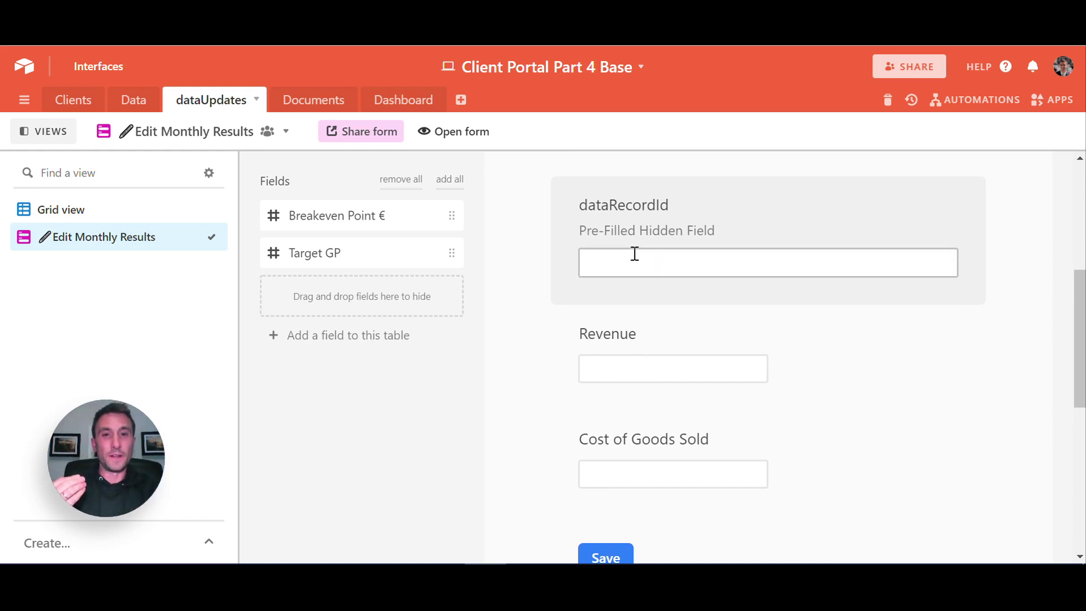
# - In the Data table, step through the 12-21 record's fields to its Edit and Add cells
pyautogui.click(127, 100)
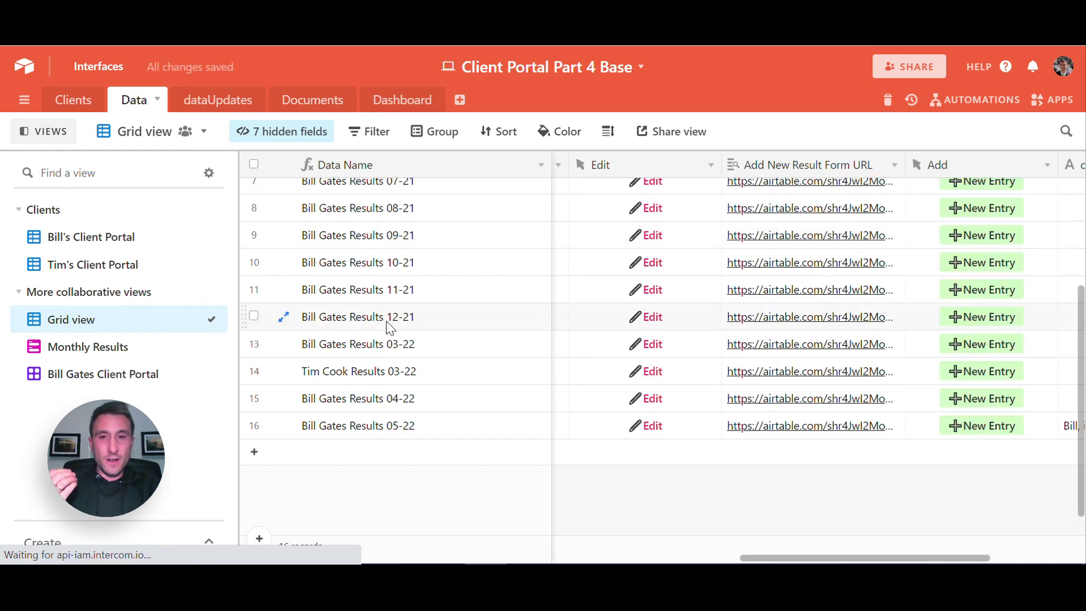
pyautogui.click(387, 327)
pyautogui.press('Right')
pyautogui.press('Right')
pyautogui.press('Right')
pyautogui.press('Right')
pyautogui.press('Right')
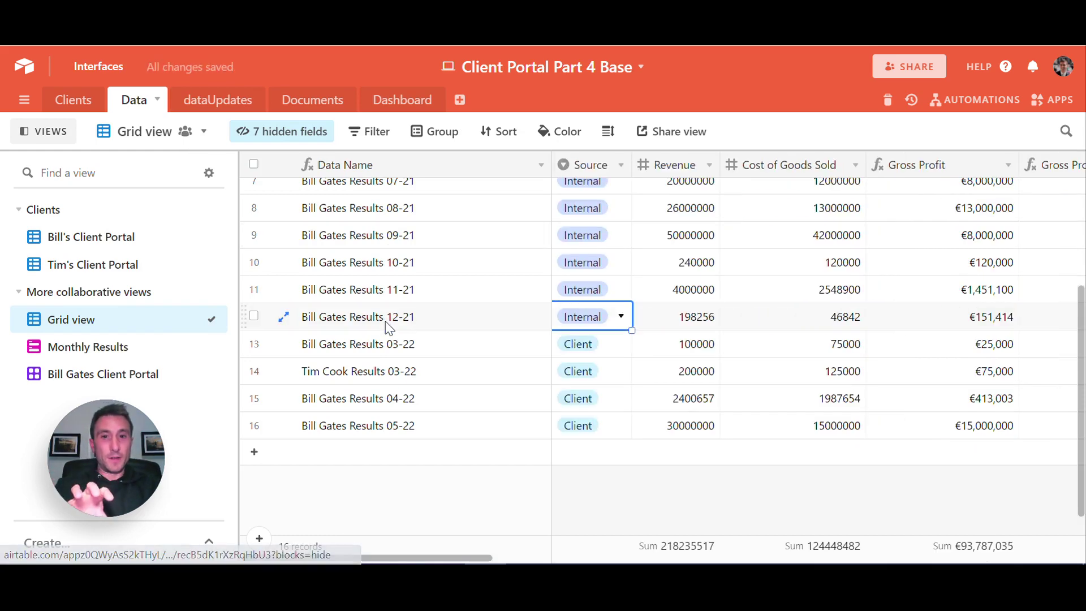
pyautogui.press('Right')
pyautogui.press('Right')
pyautogui.press('Right')
pyautogui.press('Right')
pyautogui.press('Right')
pyautogui.press('Right')
pyautogui.press('Right')
pyautogui.press('Right')
pyautogui.press('Right')
pyautogui.press('Left')
pyautogui.press('Right')
pyautogui.press('Right')
pyautogui.press('Left')
pyautogui.press('Left')
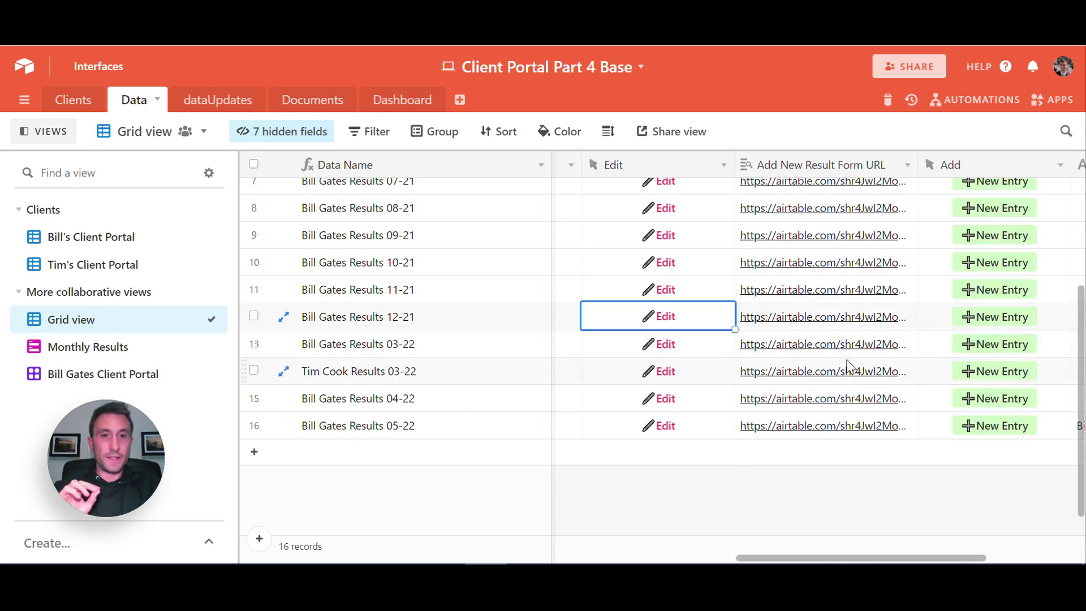
# - Check row 11's record options, then its Edit and form URL cells
pyautogui.rightClick(342, 289)
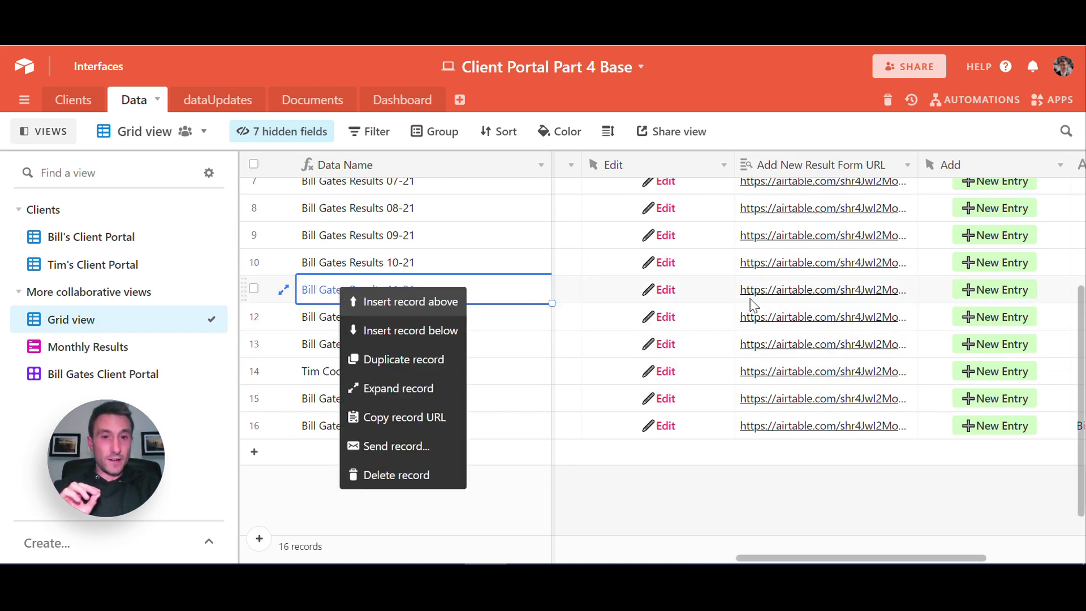
pyautogui.click(720, 294)
pyautogui.press('Right')
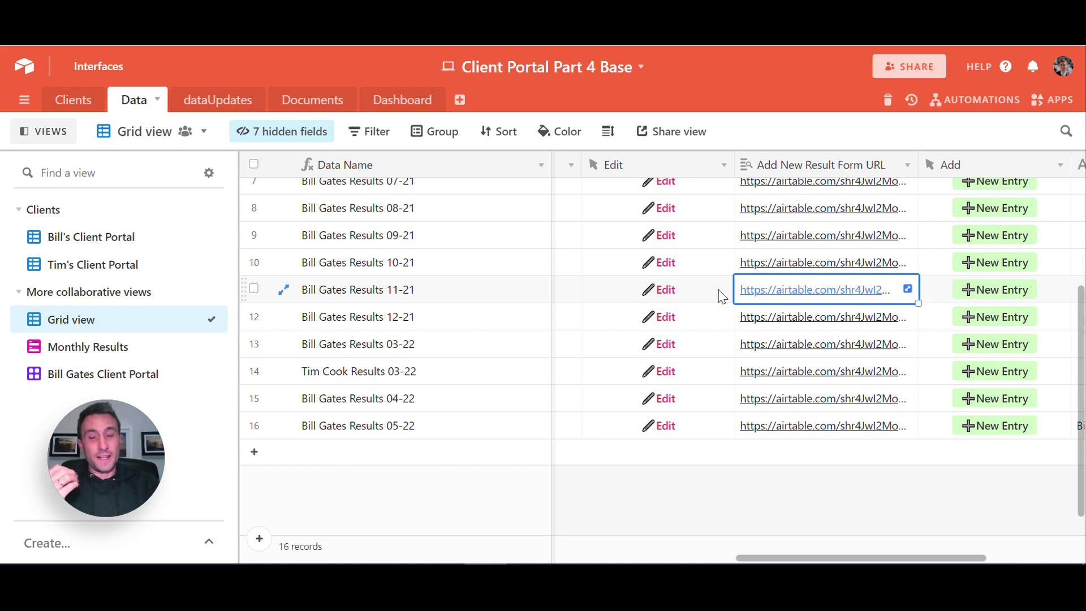
pyautogui.press('Escape')
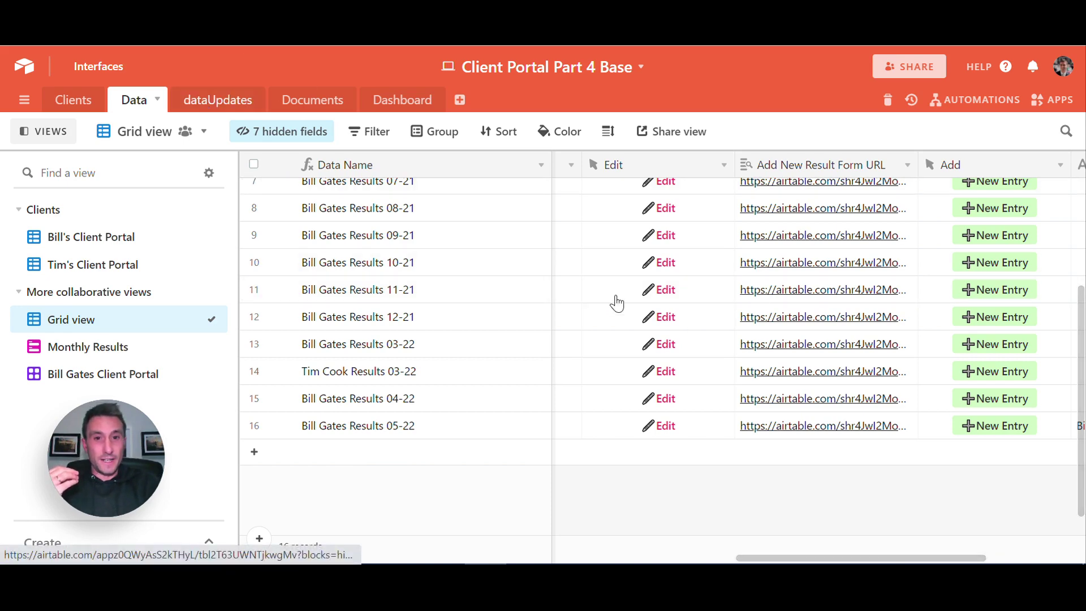
# - Look over the dataUpdates table's edit form and its grid view
pyautogui.click(772, 331)
pyautogui.scroll(-3, 742, 456)
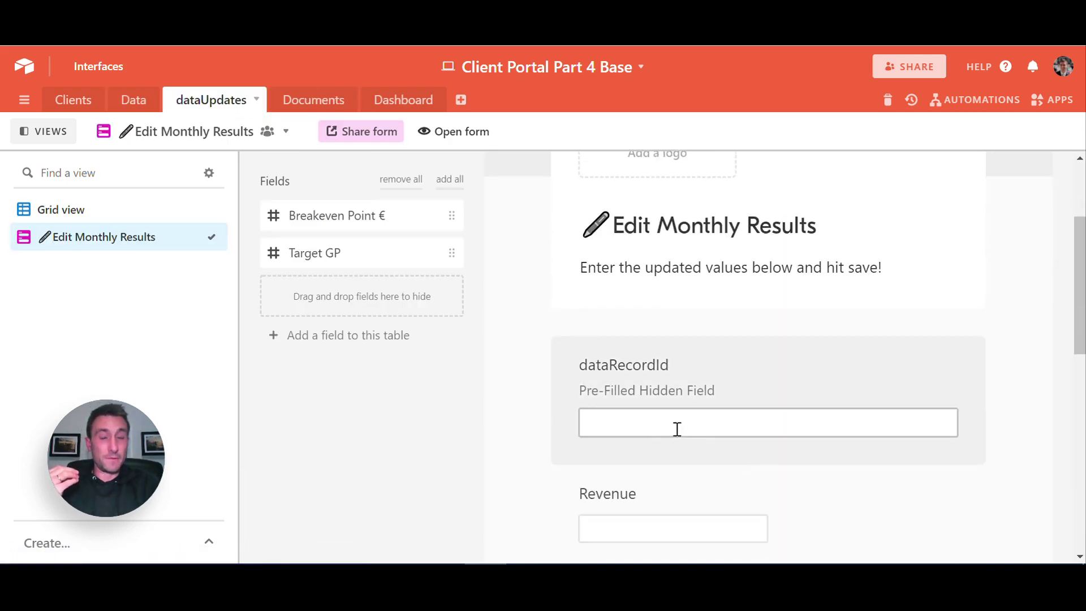
pyautogui.click(91, 212)
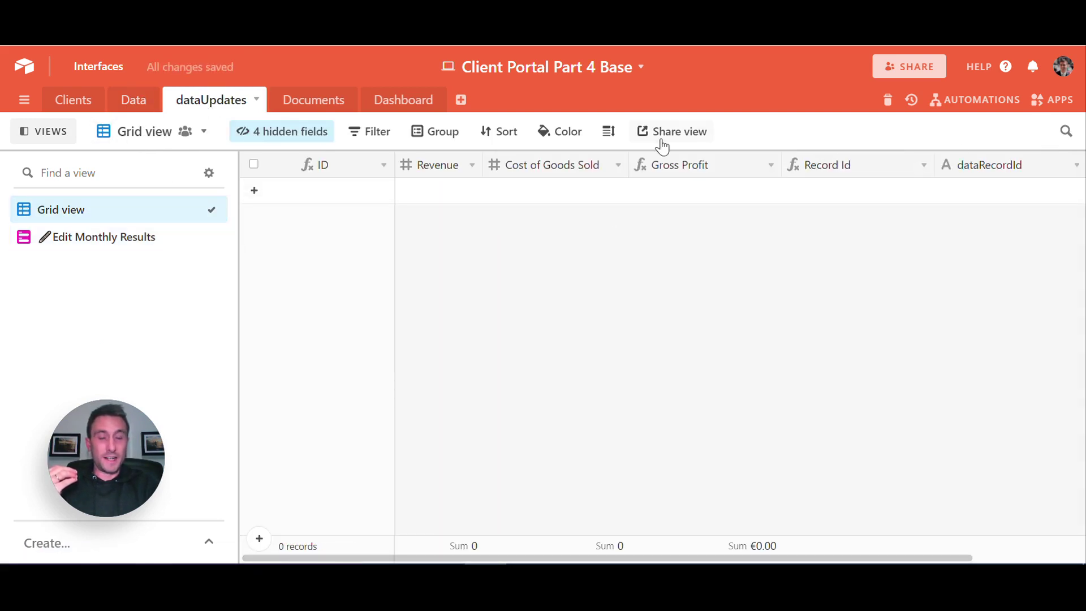
# - Back in Data, compare the 03-22 record's cost, formClientRecordId and Record Id values
pyautogui.click(134, 100)
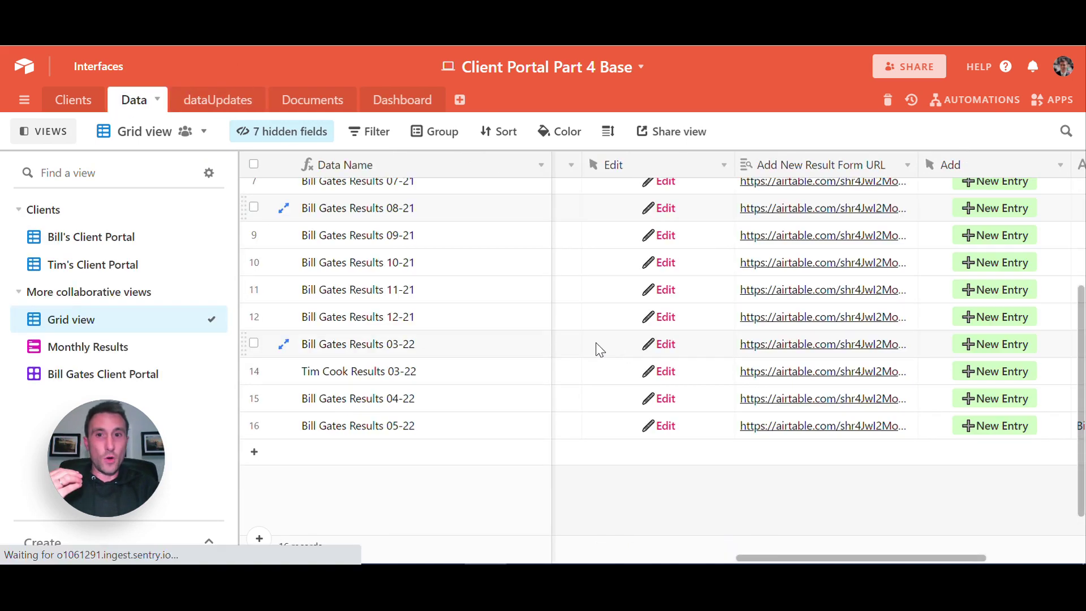
pyautogui.click(488, 357)
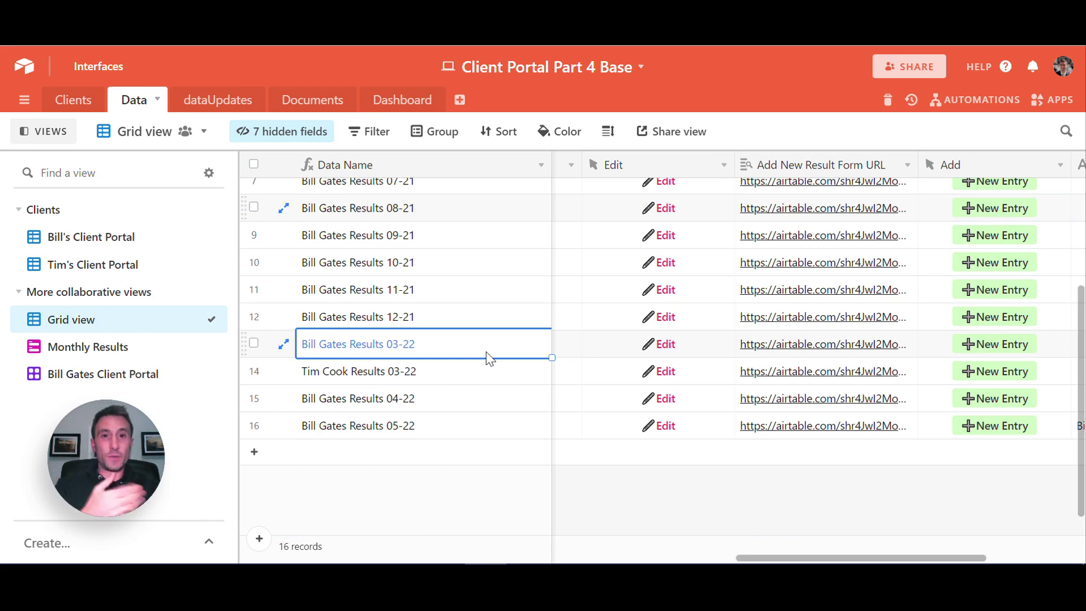
pyautogui.press('Right')
pyautogui.press('Right')
pyautogui.press('Right')
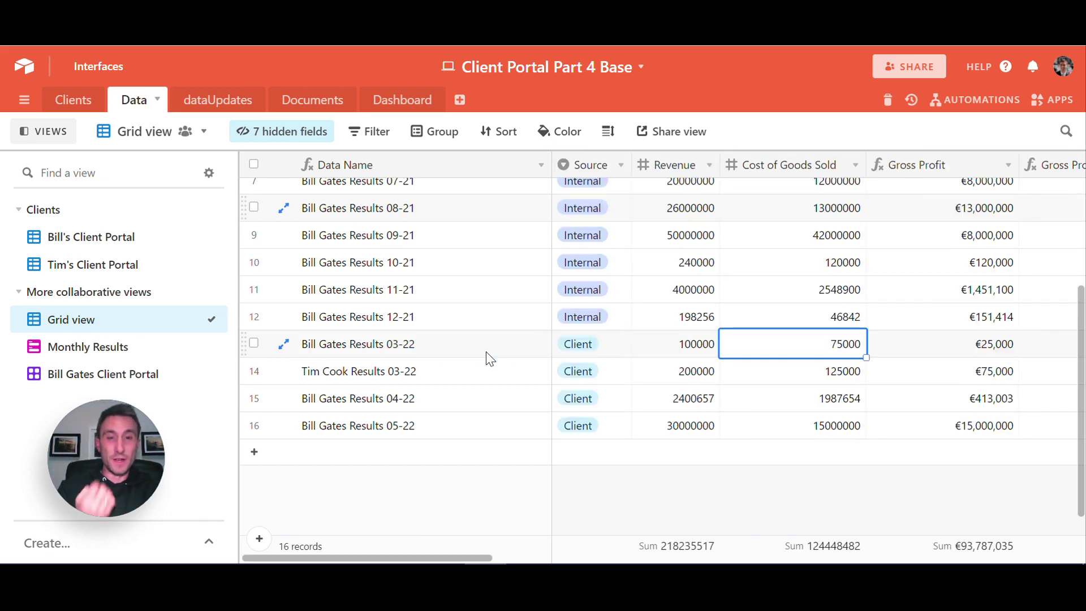
pyautogui.press('Right')
pyautogui.press('Right')
pyautogui.press('Right')
pyautogui.press('Right')
pyautogui.press('Right')
pyautogui.press('Right')
pyautogui.press('Right')
pyautogui.press('Right')
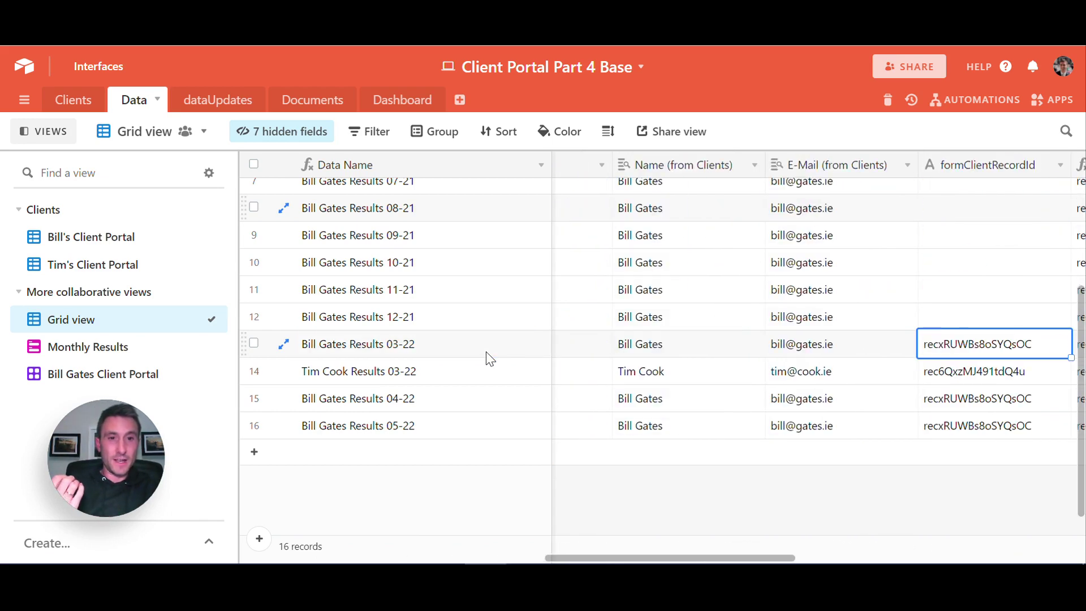
pyautogui.press('Right')
pyautogui.press('Right')
pyautogui.press('Right')
pyautogui.press('Right')
pyautogui.press('Left')
pyautogui.press('Left')
pyautogui.press('Right')
pyautogui.press('Right')
pyautogui.press('Right')
pyautogui.press('Left')
pyautogui.press('Left')
pyautogui.press('Left')
pyautogui.press('Left')
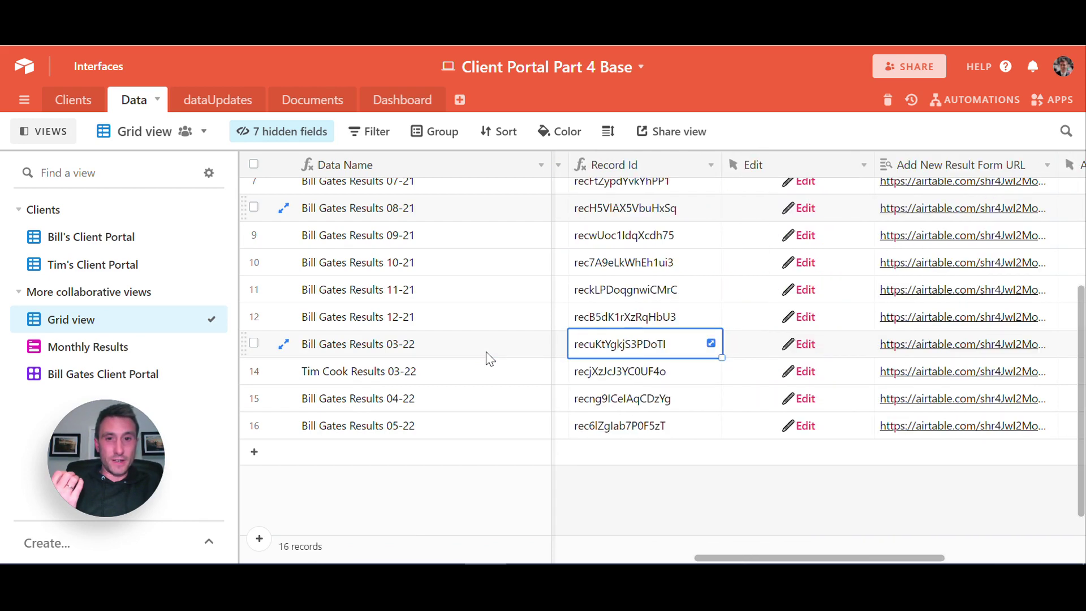
pyautogui.press('Left')
pyautogui.press('Right')
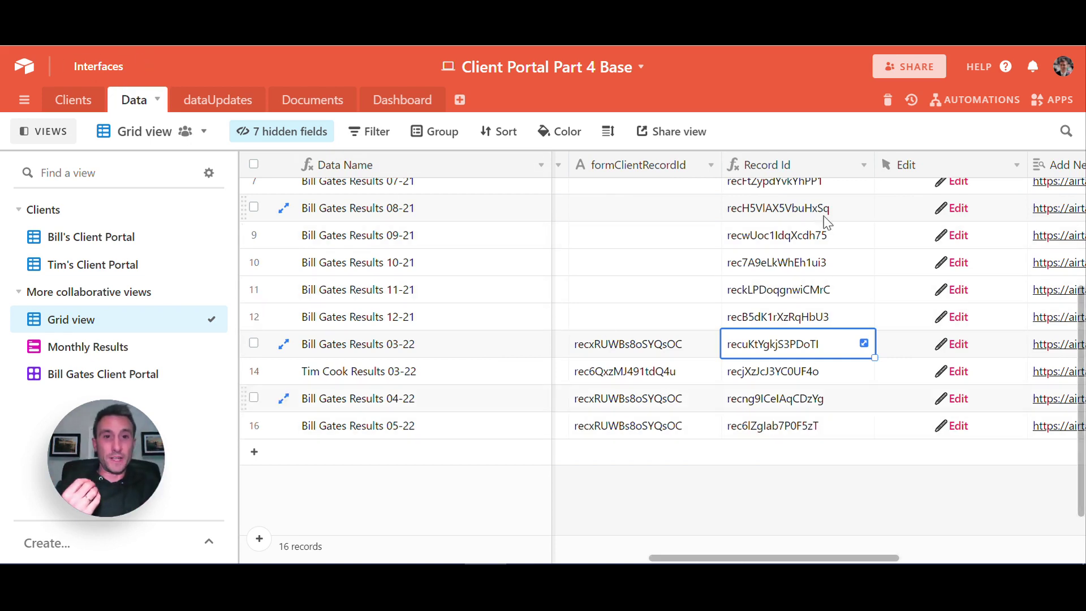
# - Save the Record Id field's formula settings
pyautogui.rightClick(781, 170)
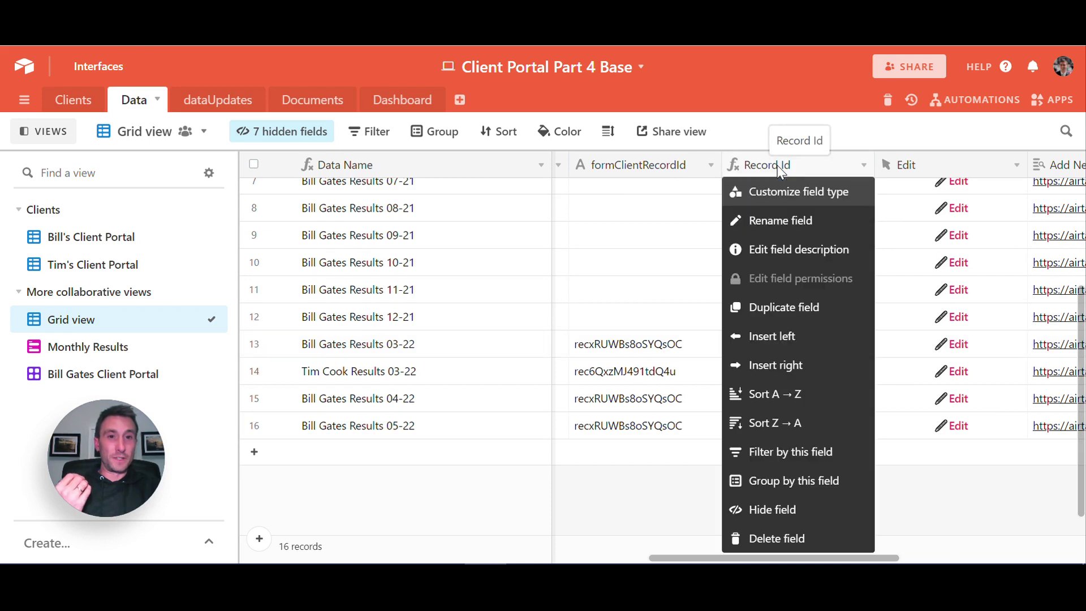
pyautogui.click(768, 191)
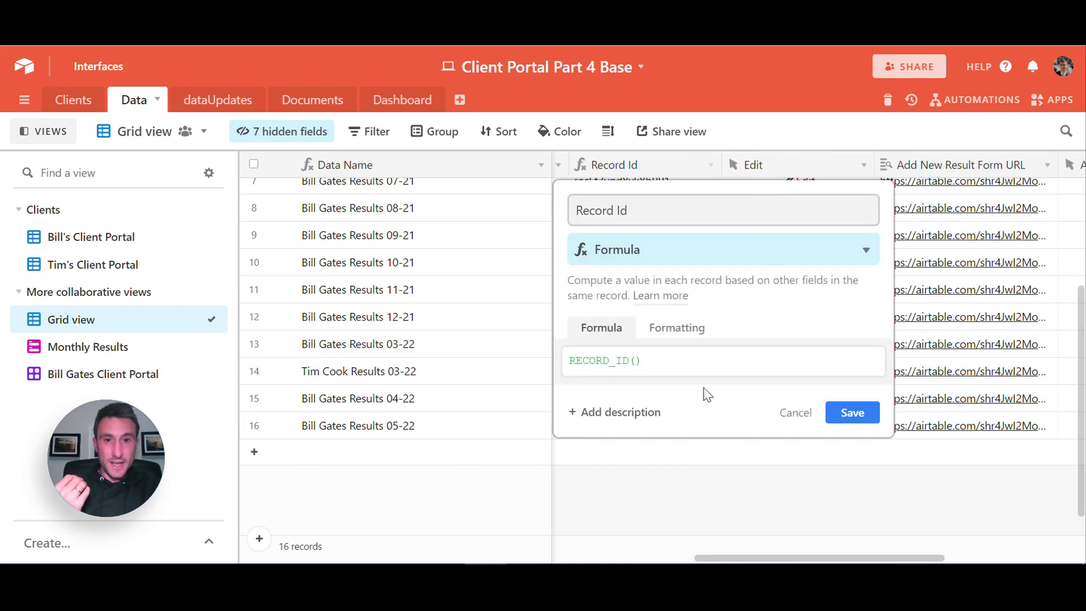
pyautogui.click(873, 416)
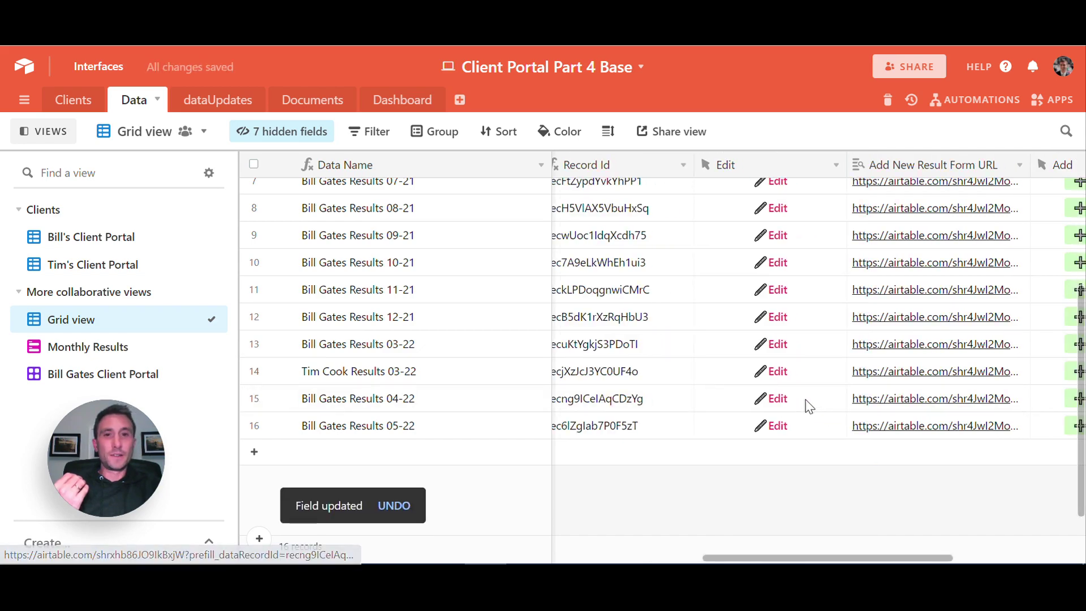
pyautogui.hscroll(-2, 806, 403)
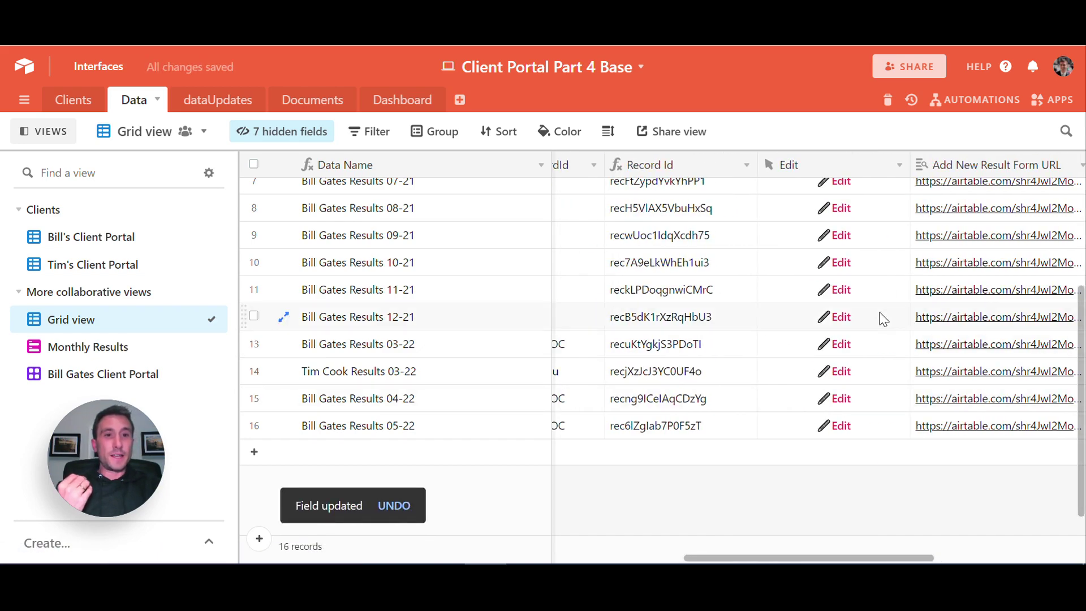
# - Review the Edit button's prefilled form URL, then open dataUpdates' Edit Monthly Results form
pyautogui.rightClick(798, 168)
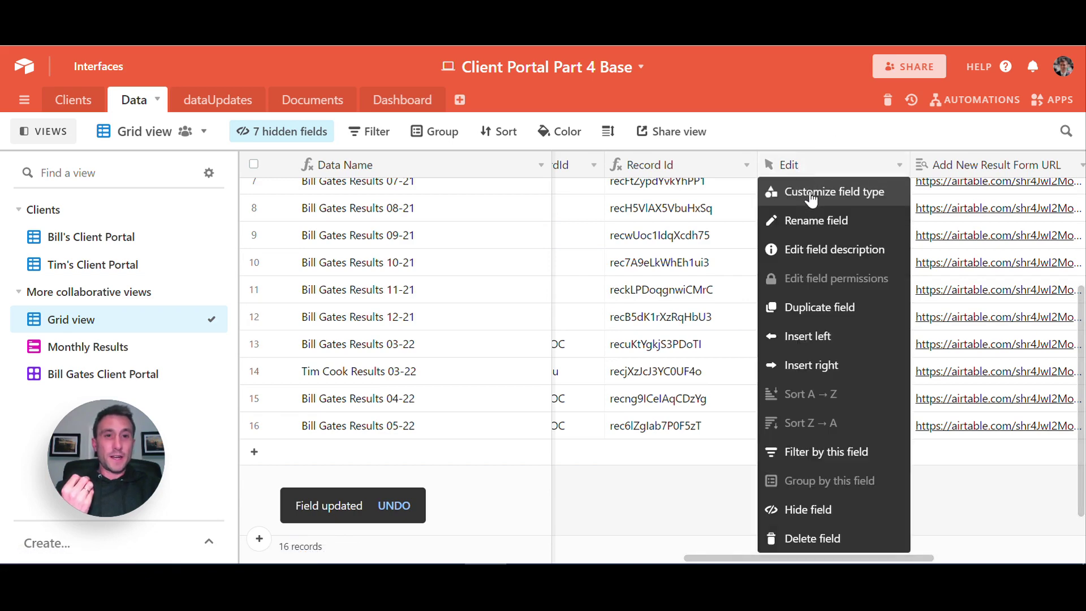
pyautogui.click(808, 188)
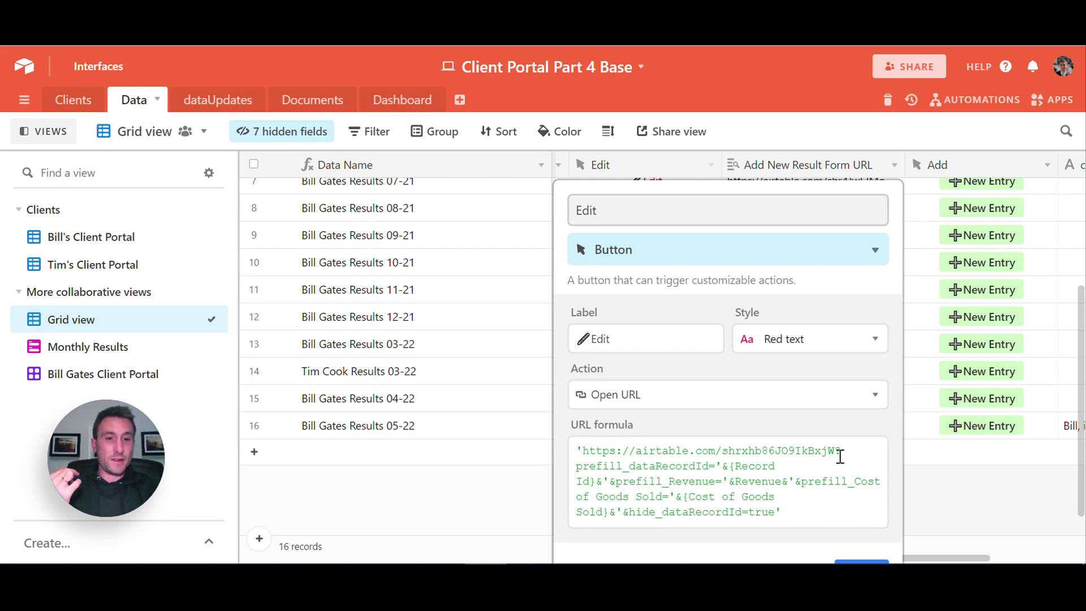
pyautogui.click(208, 112)
pyautogui.click(208, 111)
pyautogui.click(141, 236)
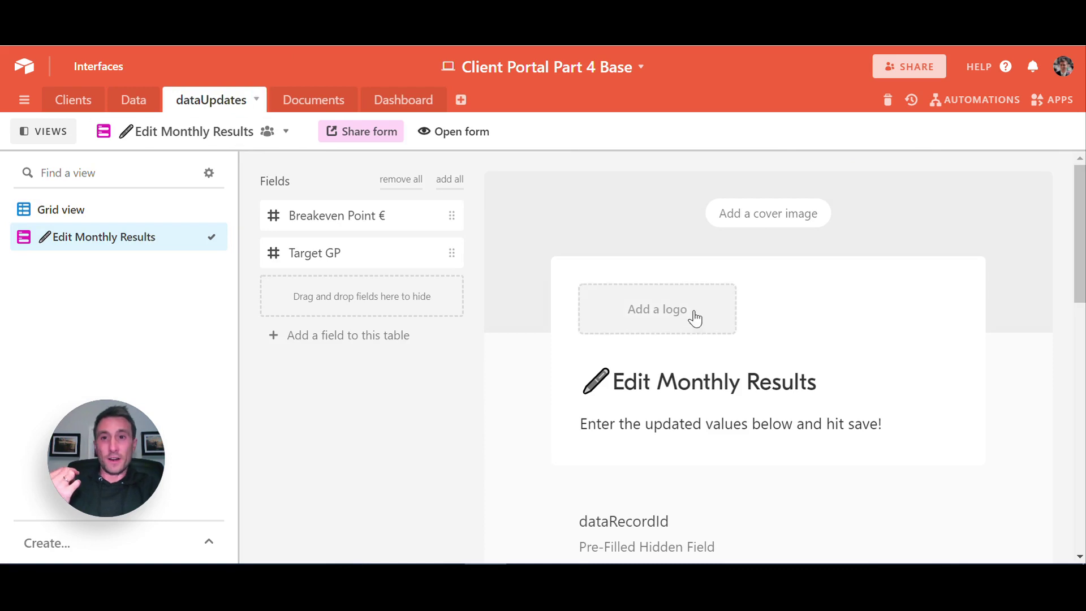
# - View the Edit Monthly Results form's private share link, then bring up the Edit field's options
pyautogui.click(368, 133)
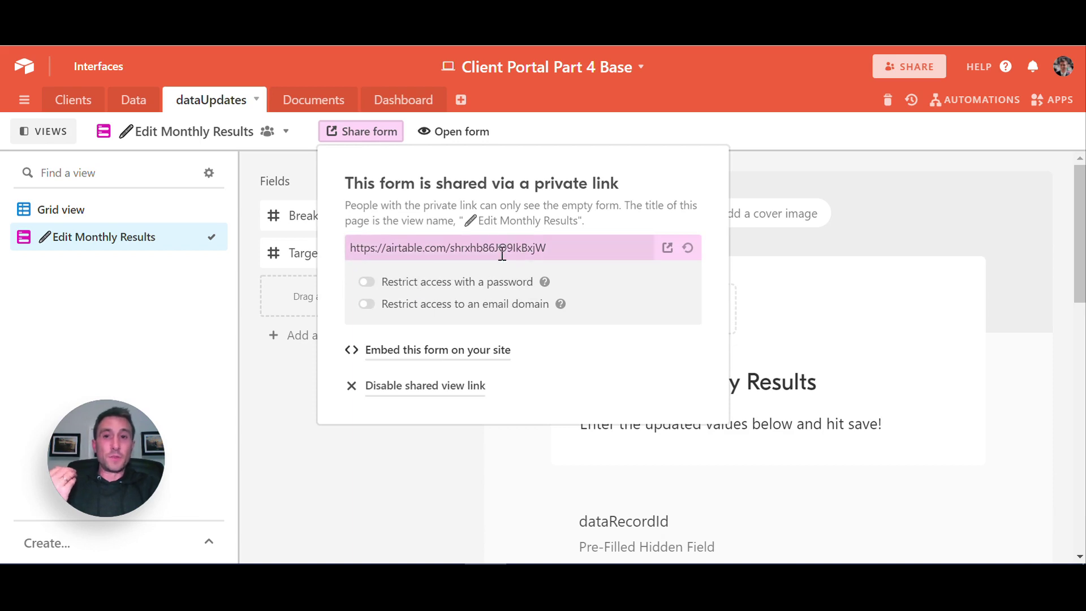
pyautogui.click(360, 131)
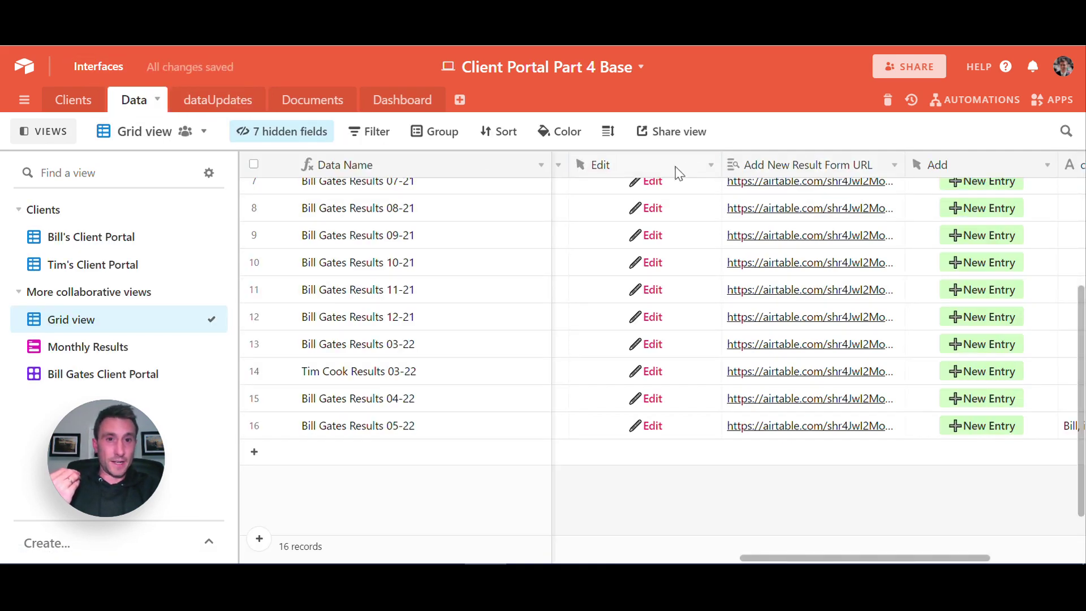
pyautogui.rightClick(638, 168)
pyautogui.click(638, 192)
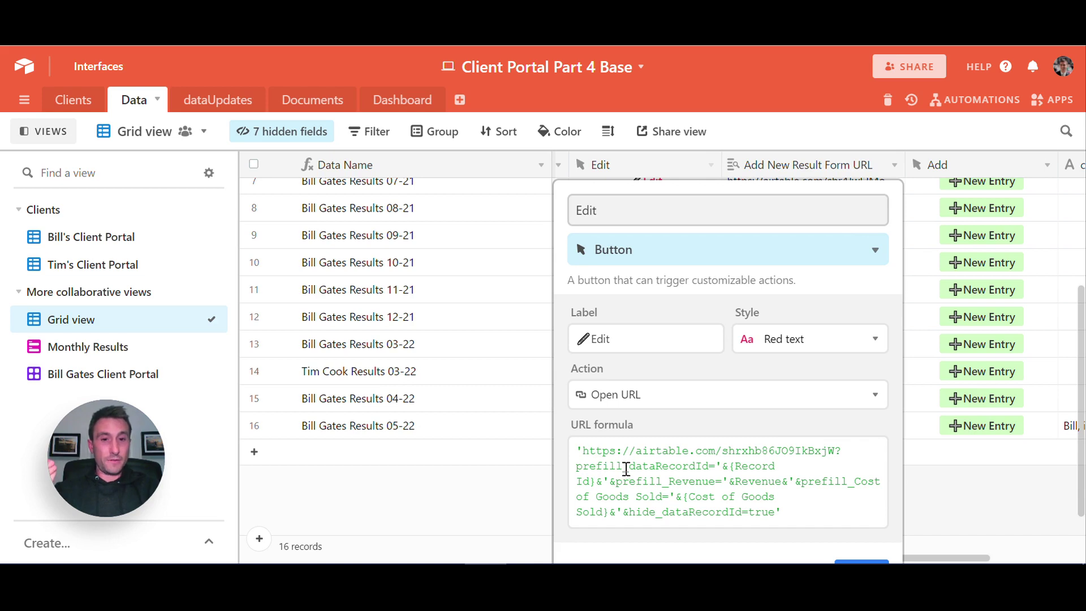
pyautogui.moveTo(634, 466); pyautogui.dragTo(708, 462)
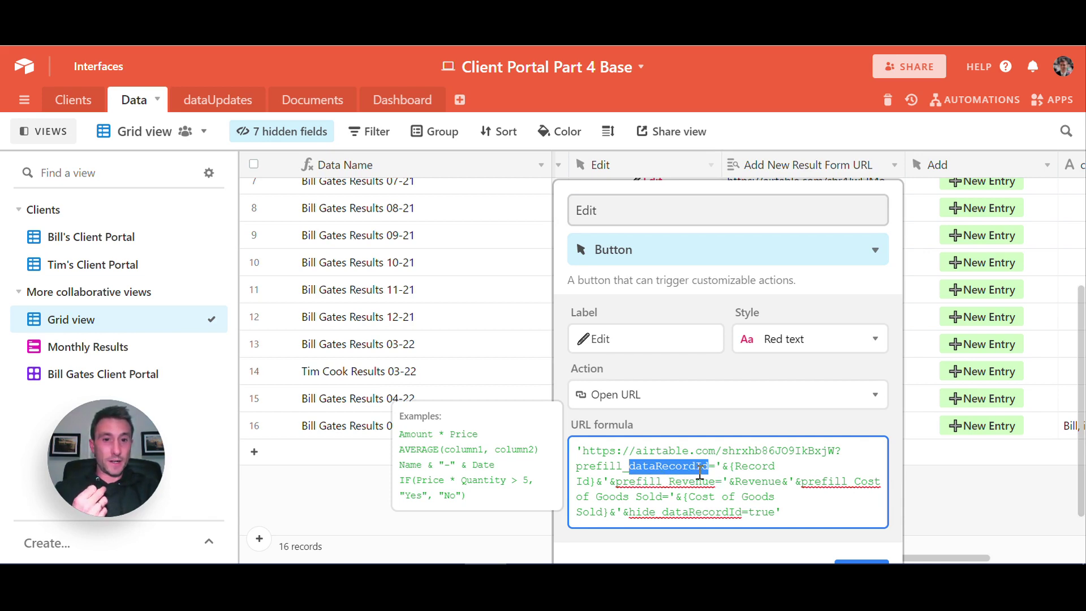
pyautogui.click(497, 291)
pyautogui.click(545, 313)
pyautogui.press('Right')
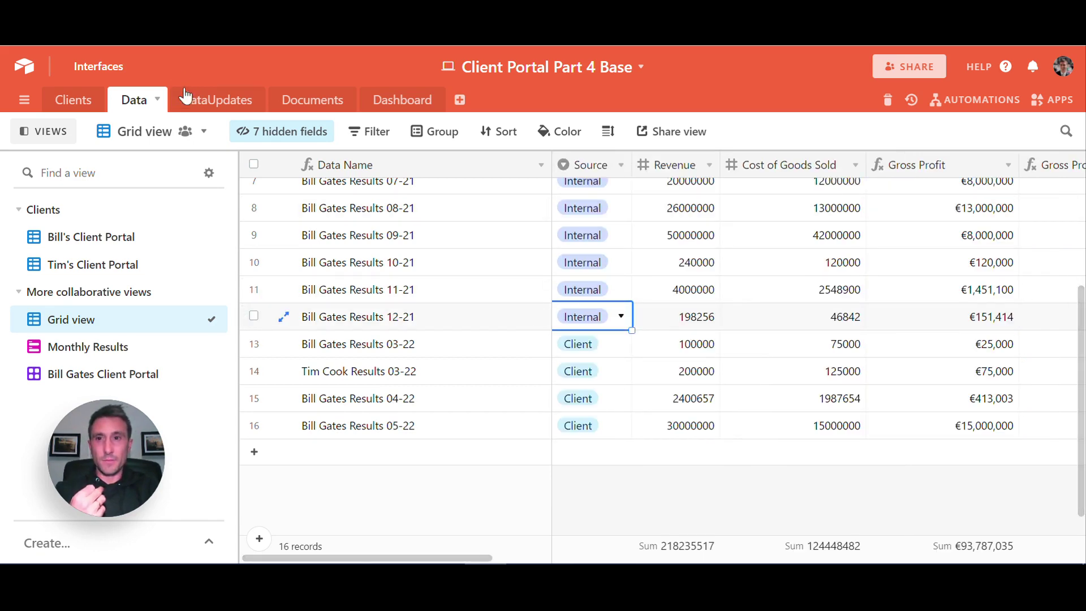
pyautogui.click(186, 100)
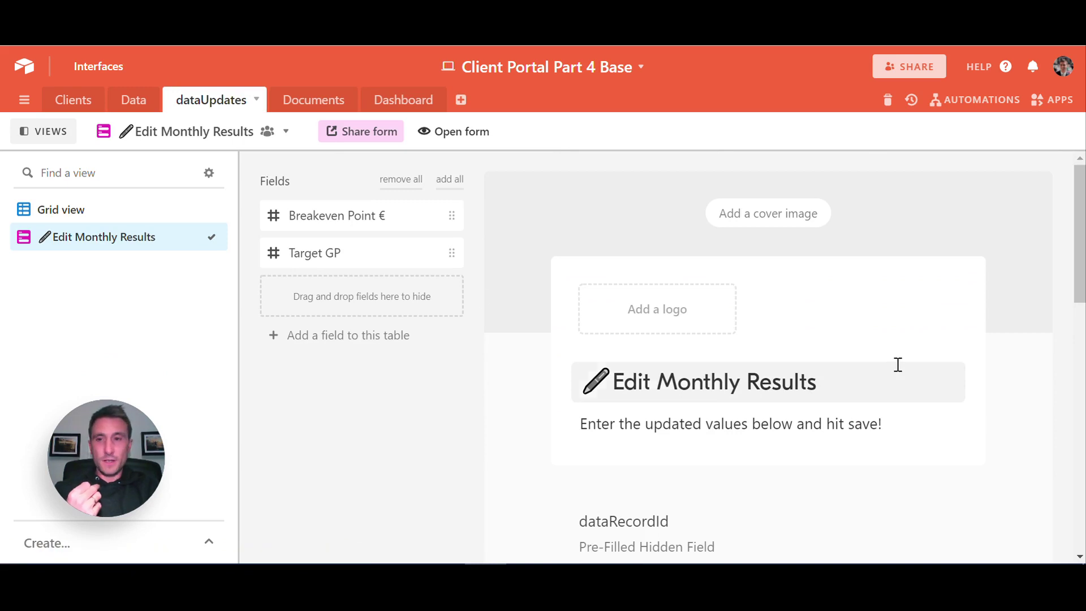
pyautogui.click(54, 207)
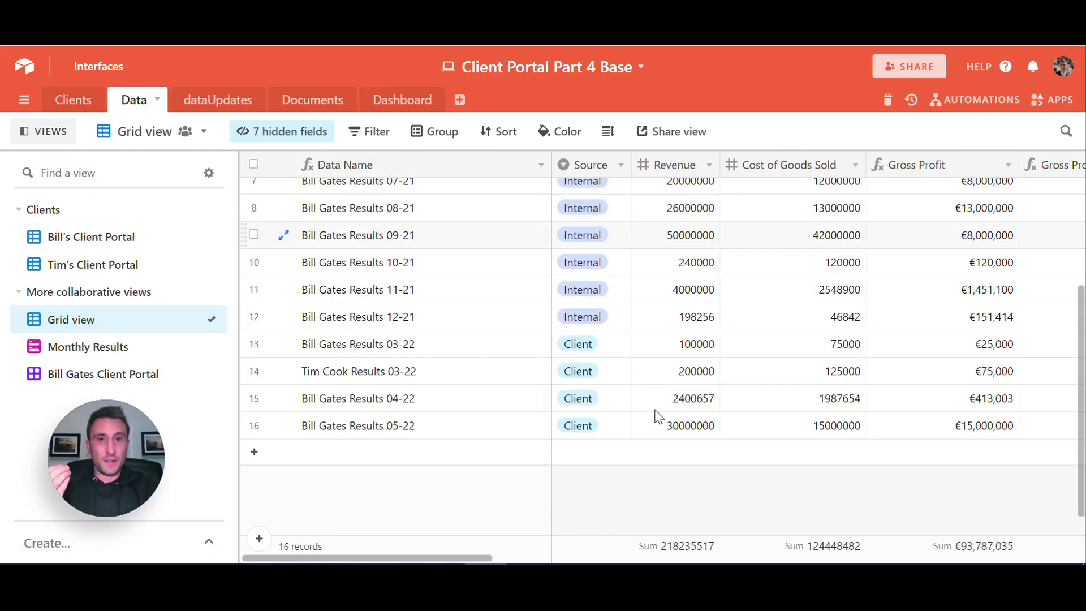
# - Inspect the Edit button's URL formula in its field settings, then close them
pyautogui.hscroll(5, 656, 417)
pyautogui.hscroll(10, 658, 417)
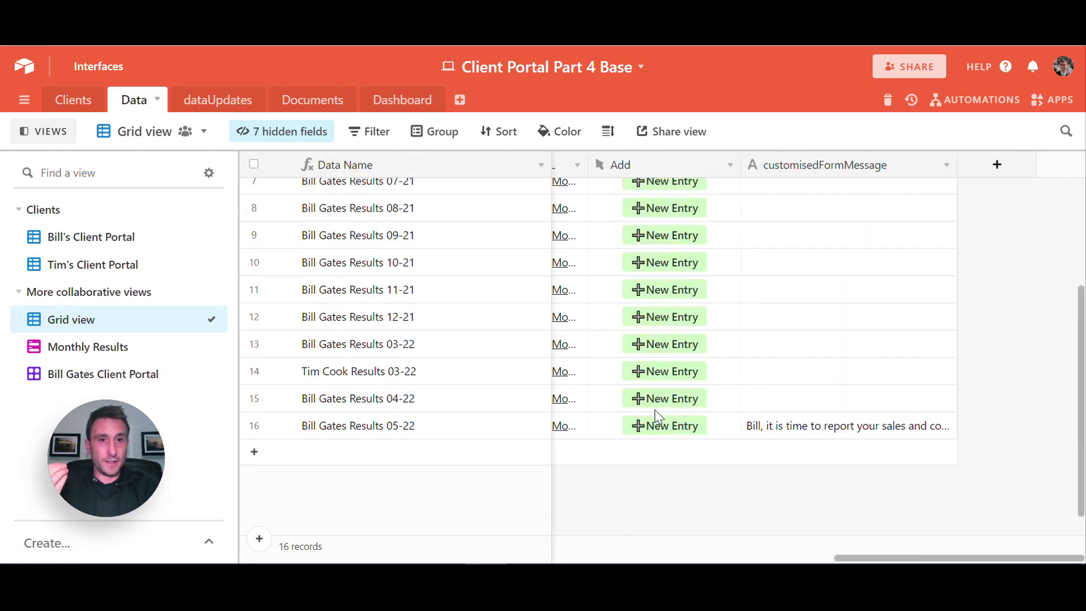
pyautogui.hscroll(-6, 655, 414)
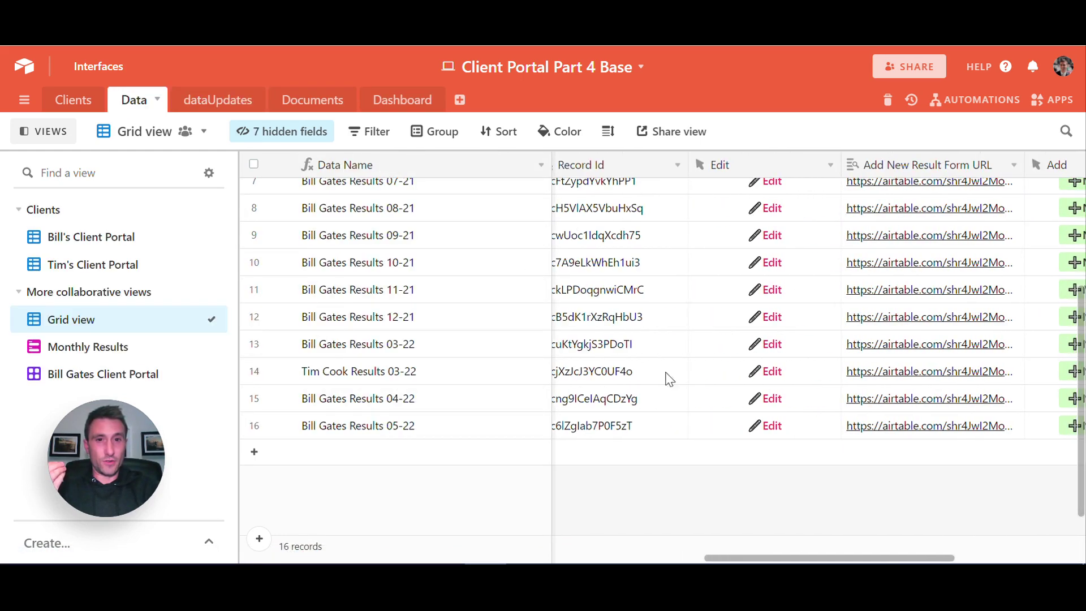
pyautogui.rightClick(753, 168)
pyautogui.click(754, 190)
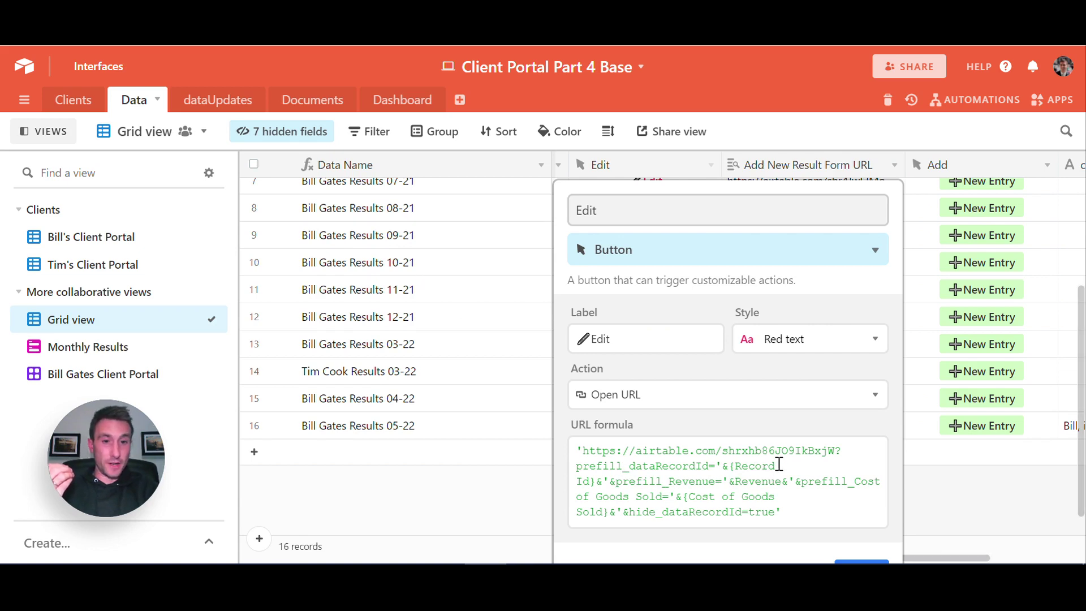
pyautogui.click(740, 467)
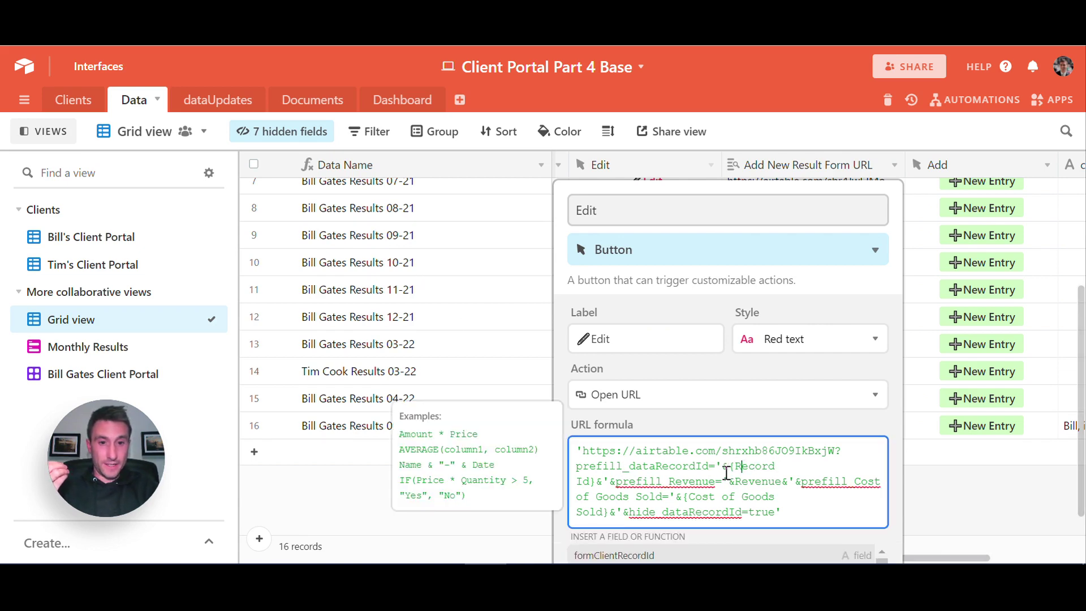
pyautogui.click(470, 226)
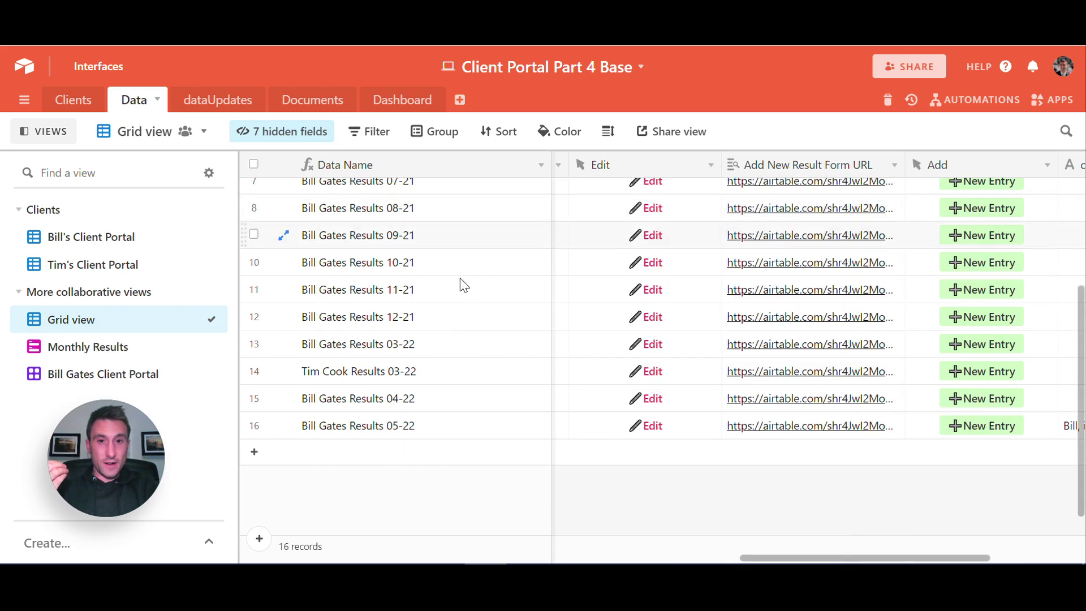
# - Check the 11-21 record's Record Id against neighbouring rows and its formClientRecordId
pyautogui.click(460, 279)
pyautogui.press('Right')
pyautogui.press('Right')
pyautogui.press('Right')
pyautogui.press('Right')
pyautogui.press('Right')
pyautogui.press('Right')
pyautogui.press('Right')
pyautogui.press('Right')
pyautogui.press('Right')
pyautogui.press('Right')
pyautogui.press('Right')
pyautogui.press('Right')
pyautogui.press('Right')
pyautogui.press('Right')
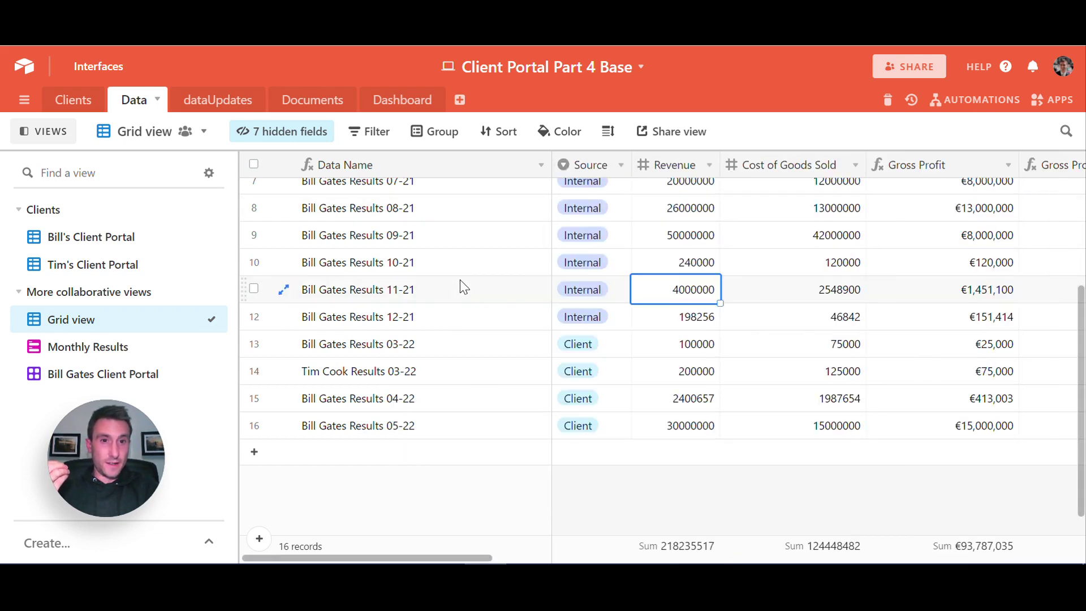
pyautogui.press('Right')
pyautogui.press('Right')
pyautogui.press('Right')
pyautogui.press('Right')
pyautogui.press('Left')
pyautogui.press('Left')
pyautogui.press('Up')
pyautogui.press('Up')
pyautogui.press('Up')
pyautogui.press('Up')
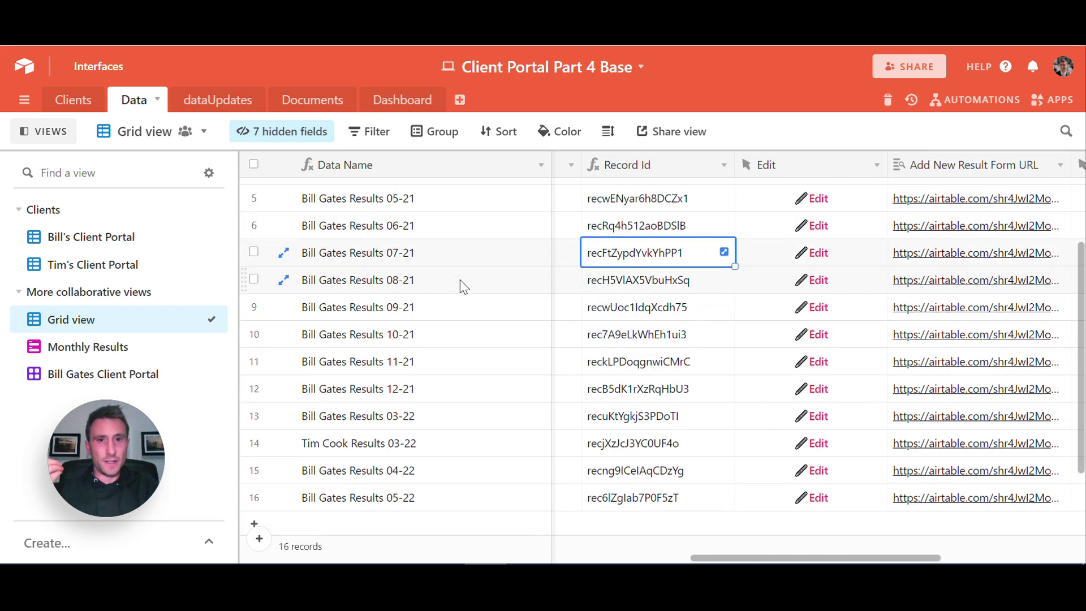
pyautogui.press('Down')
pyautogui.press('Down')
pyautogui.press('Down')
pyautogui.press('Down')
pyautogui.press('Down')
pyautogui.press('Down')
pyautogui.press('Up')
pyautogui.press('Up')
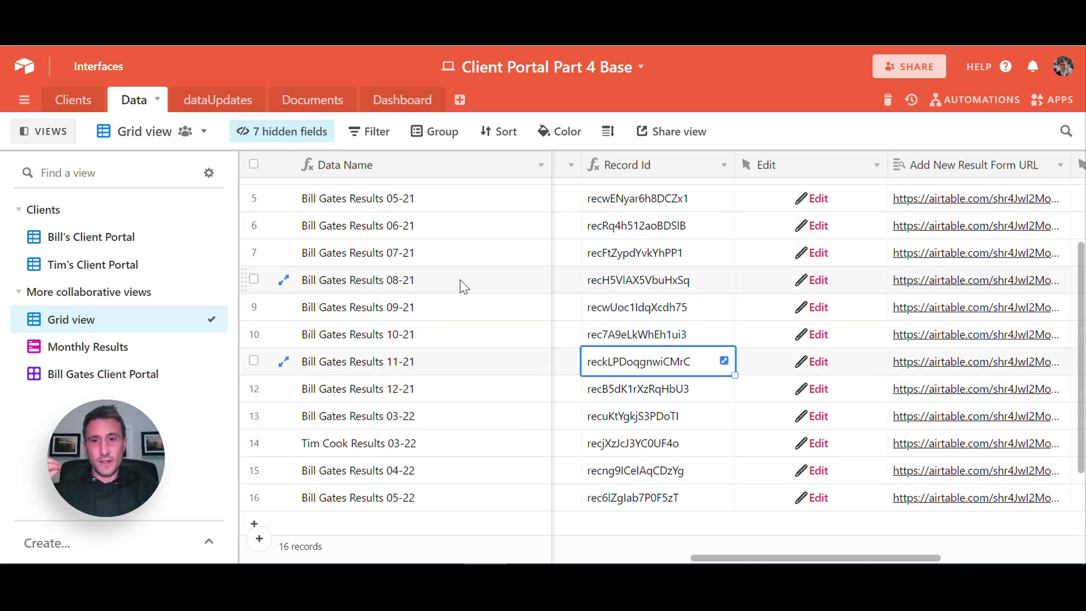
pyautogui.press('Left')
pyautogui.press('Right')
pyautogui.press('Right')
pyautogui.press('Right')
pyautogui.press('Left')
pyautogui.press('Left')
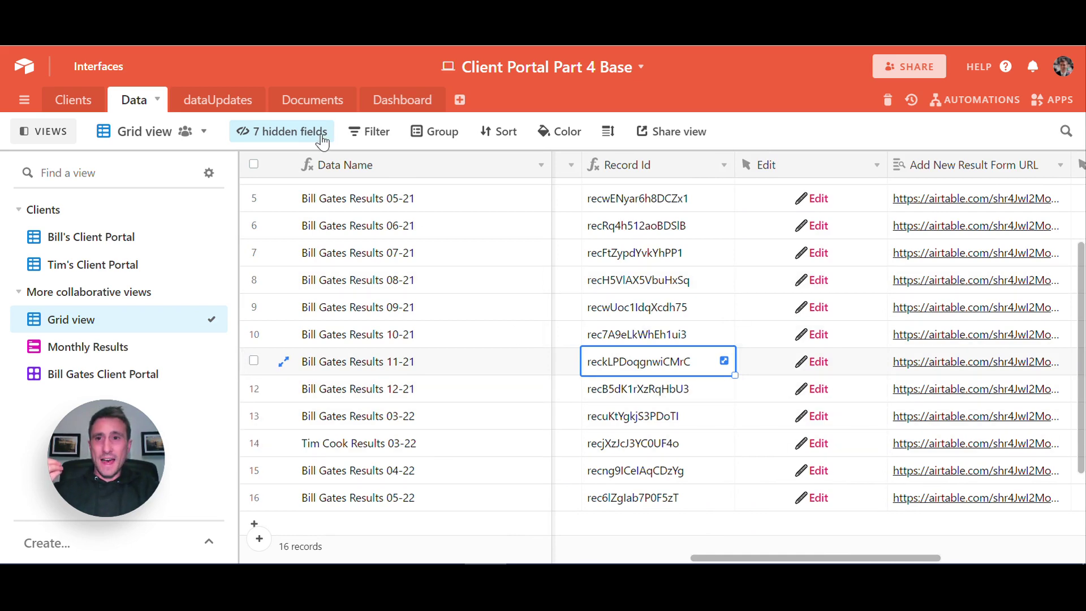
# - Scroll through the Edit Monthly Results form in the dataUpdates table
pyautogui.click(193, 103)
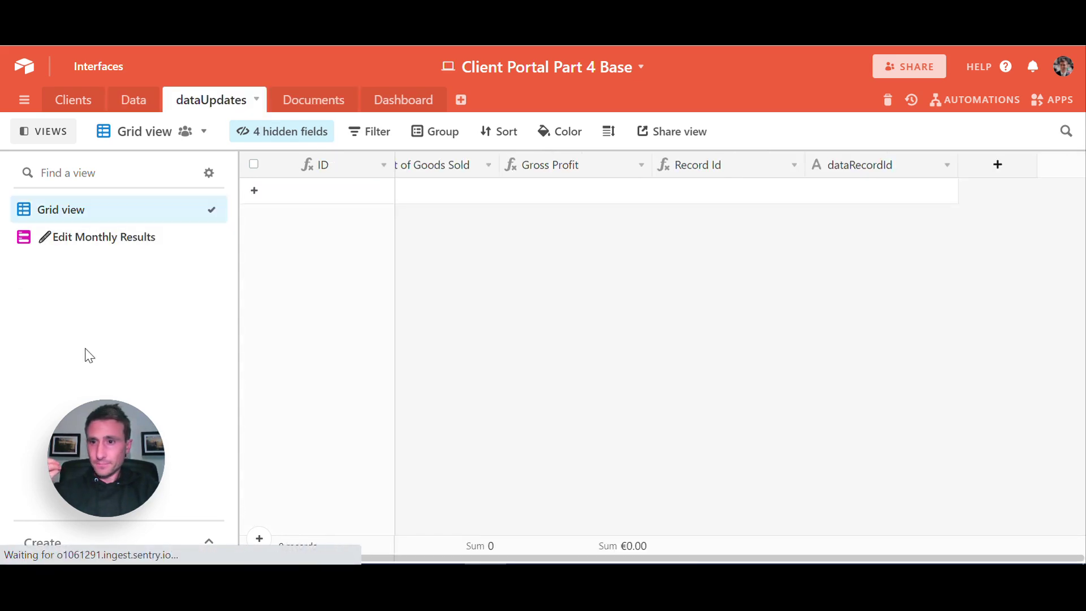
pyautogui.click(85, 240)
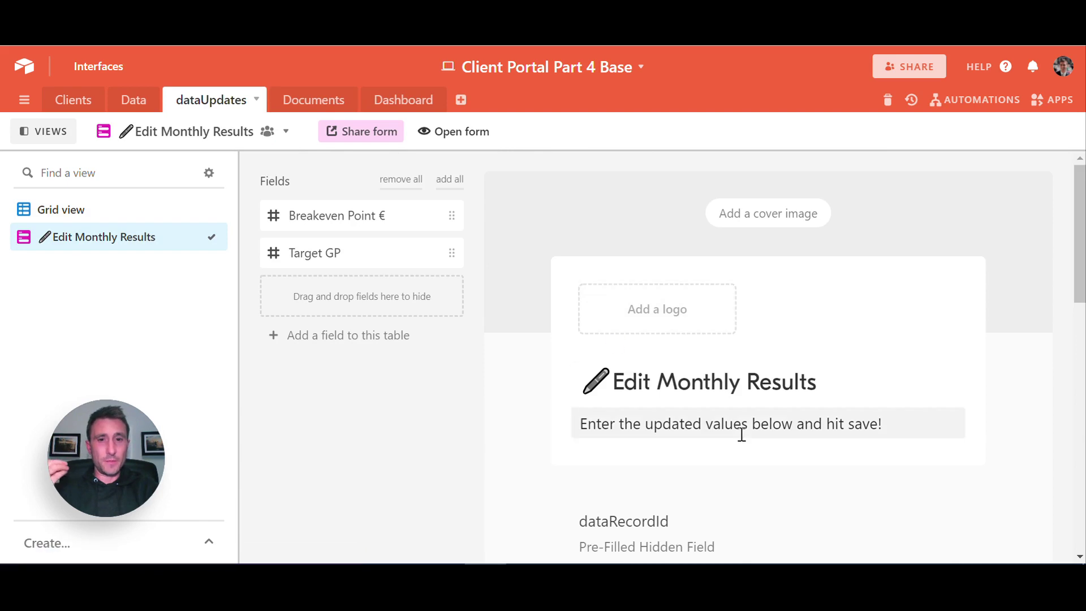
pyautogui.scroll(-5, 741, 434)
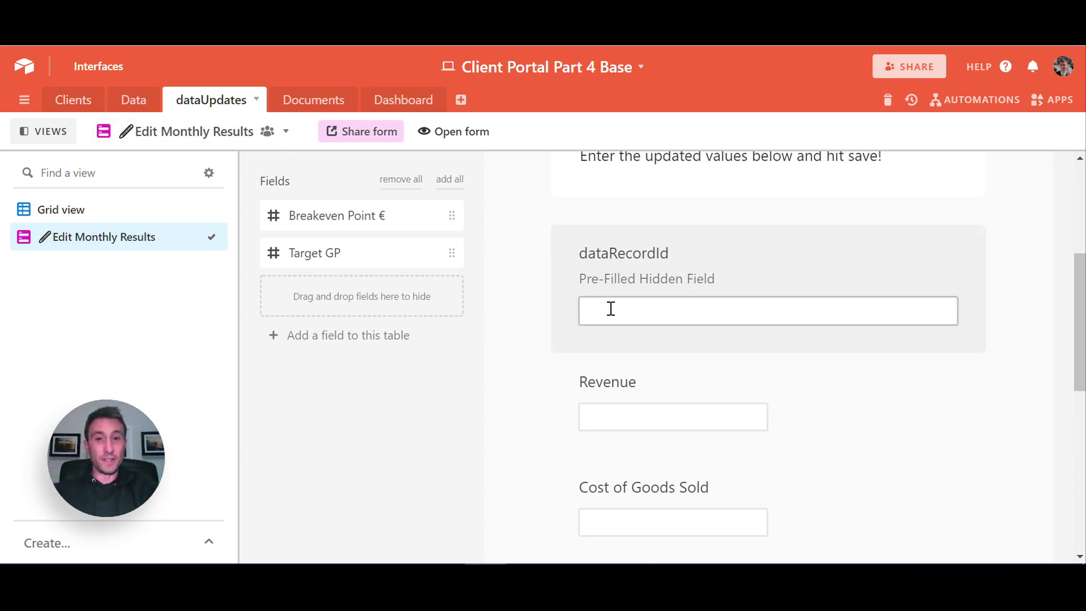
pyautogui.scroll(-2, 684, 311)
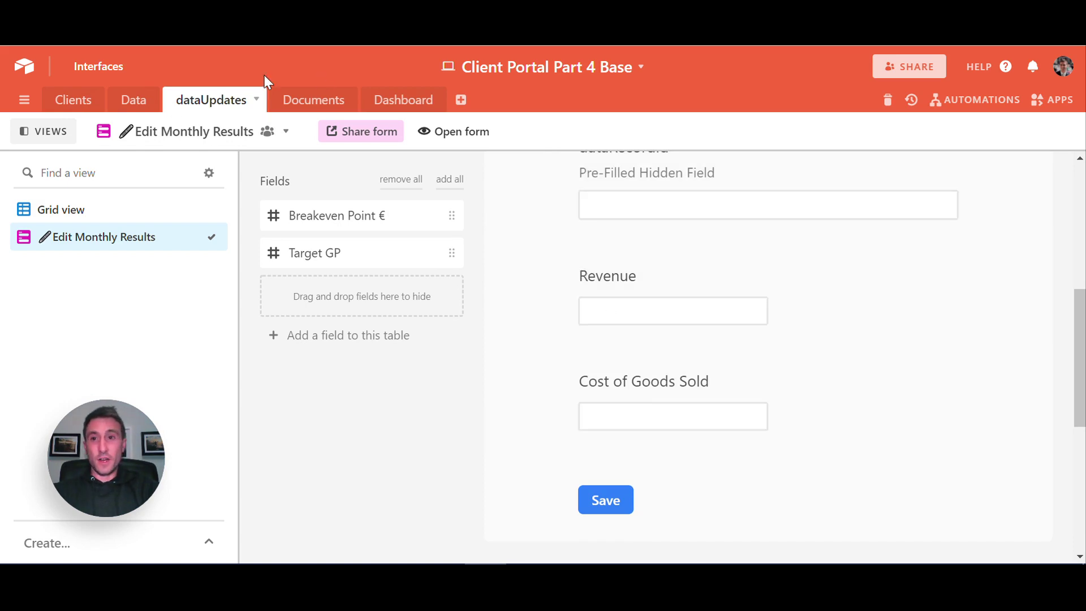
# - Return to the Data table and bring up the Edit column's field options
pyautogui.click(131, 102)
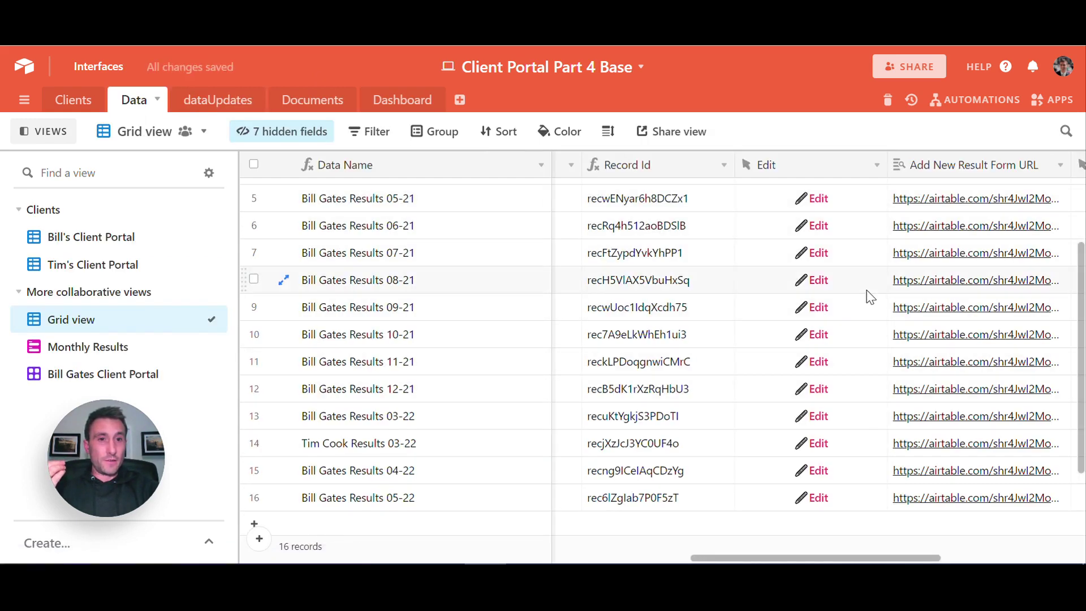
pyautogui.hscroll(2, 865, 293)
pyautogui.rightClick(714, 169)
# - Examine the Edit field's prefill URL formula, then close its settings
pyautogui.click(746, 185)
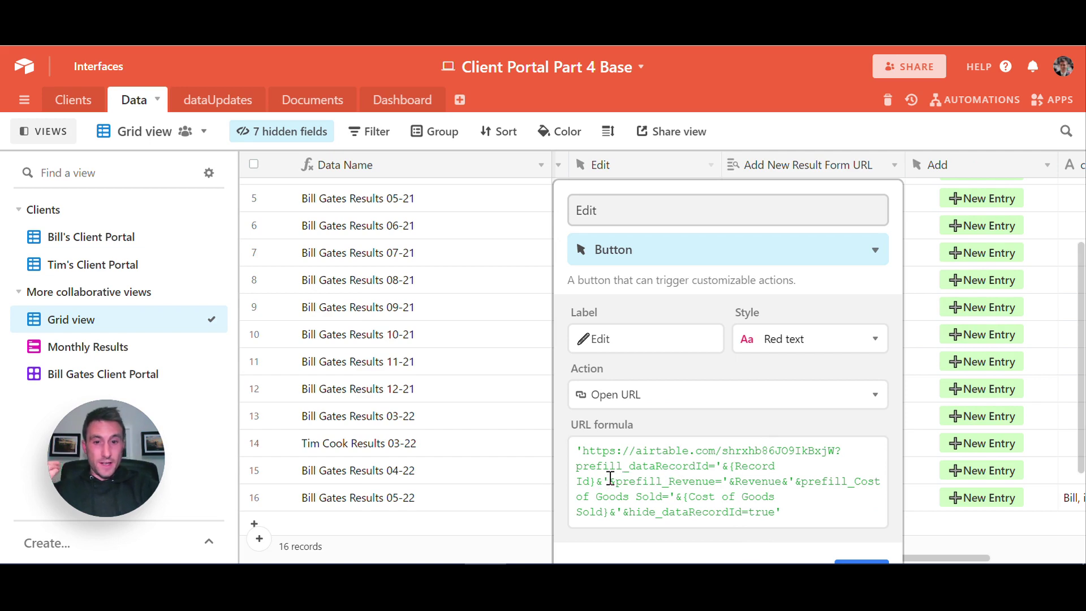
pyautogui.moveTo(610, 482); pyautogui.dragTo(671, 477)
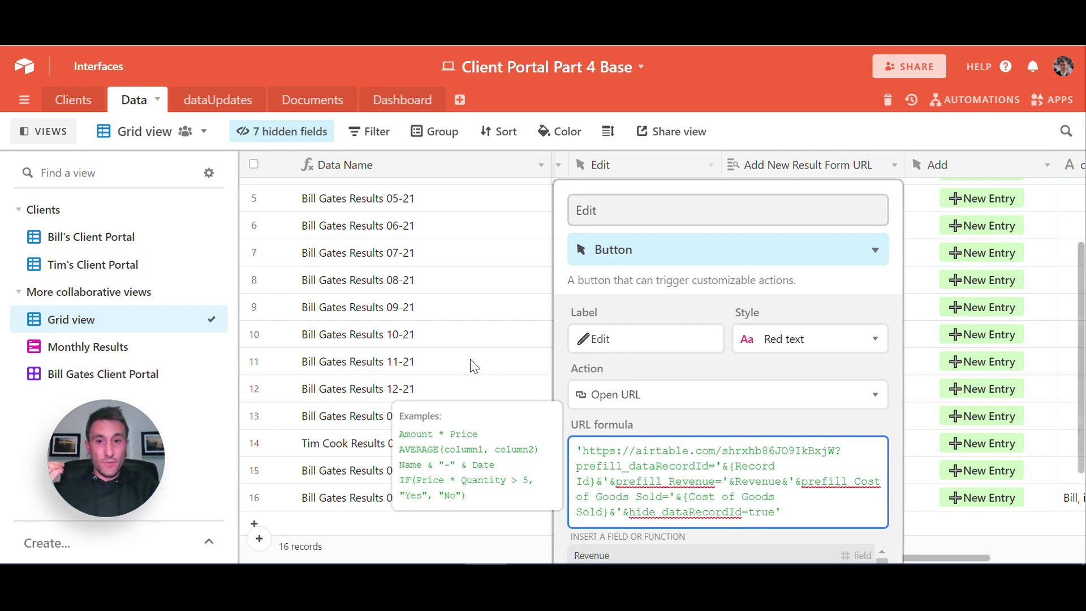
pyautogui.click(458, 367)
# - Compare the 11-21 record's Revenue and Cost of Goods Sold, then open the shared client portal
pyautogui.click(458, 368)
pyautogui.press('Right')
pyautogui.press('Right')
pyautogui.press('Right')
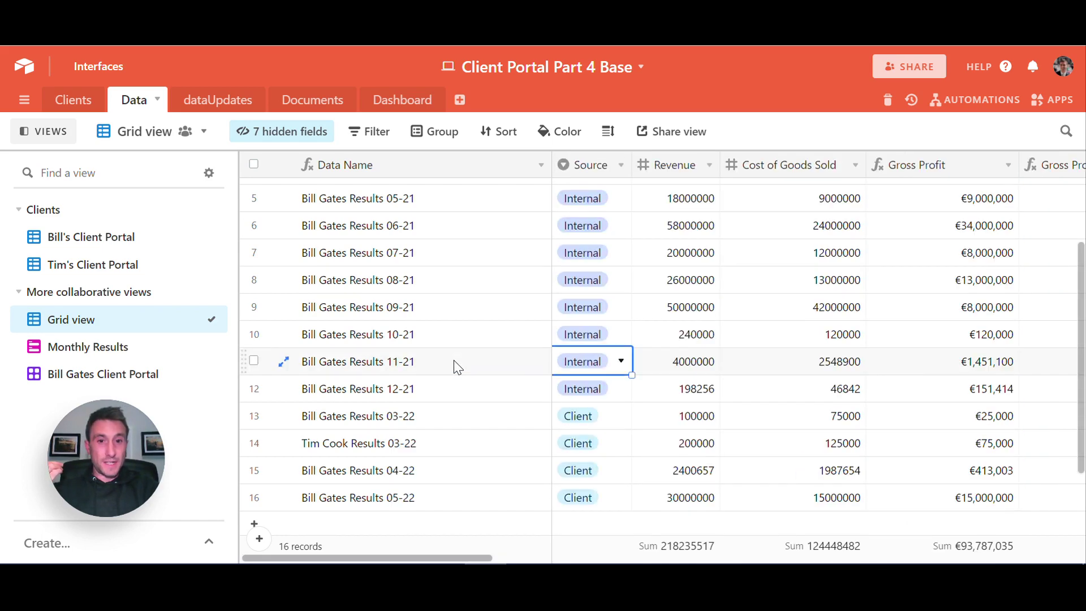
pyautogui.press('Right')
pyautogui.press('Right')
pyautogui.press('Right')
pyautogui.press('Left')
pyautogui.press('Left')
pyautogui.press('Left')
pyautogui.press('Left')
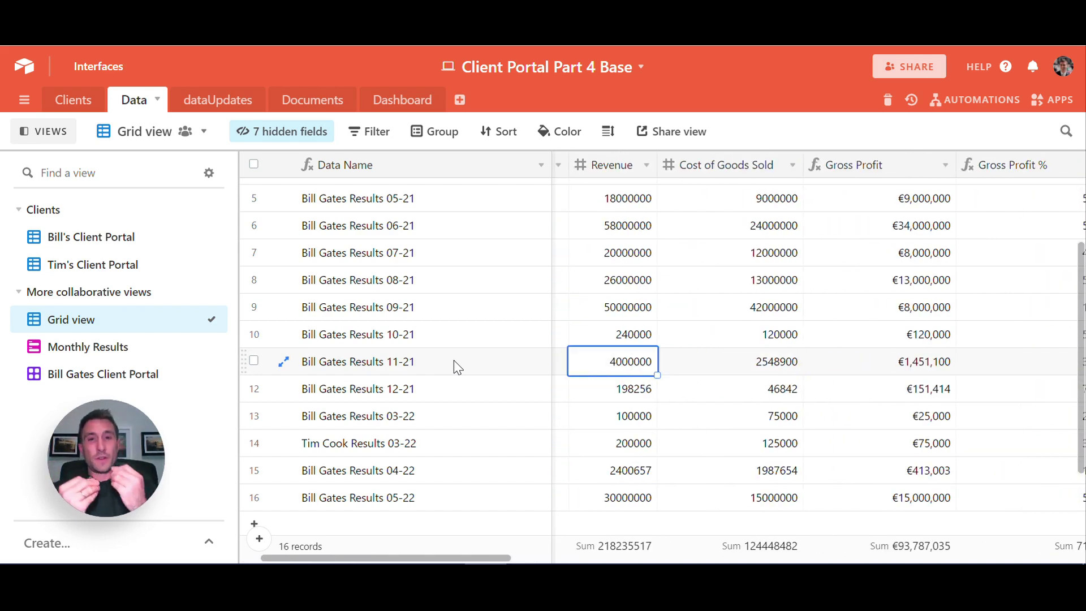
pyautogui.press('Right')
pyautogui.press('Left')
pyautogui.press('Right')
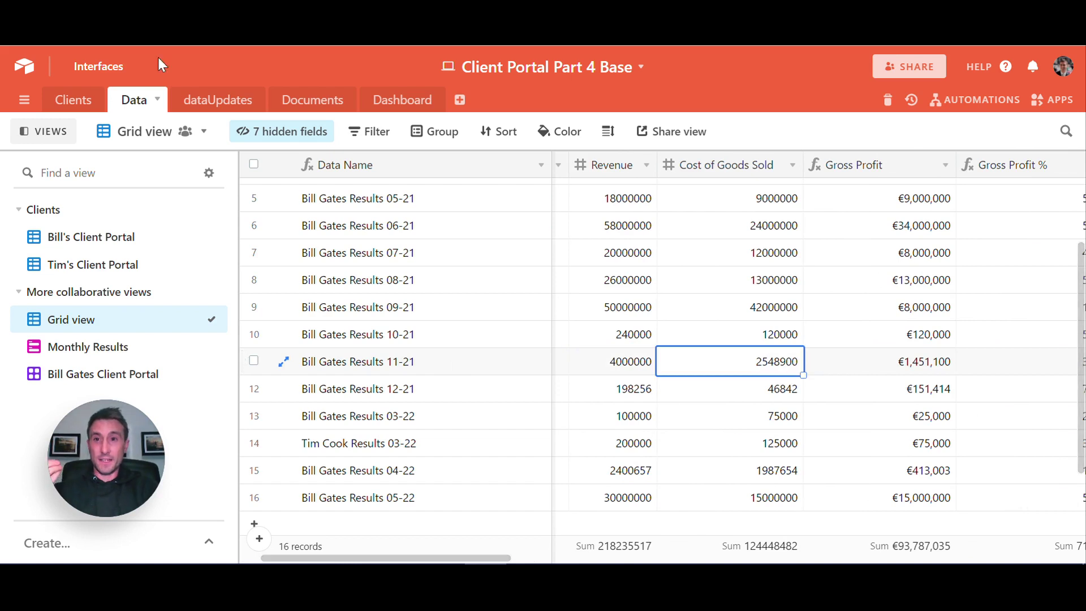
pyautogui.click(202, 102)
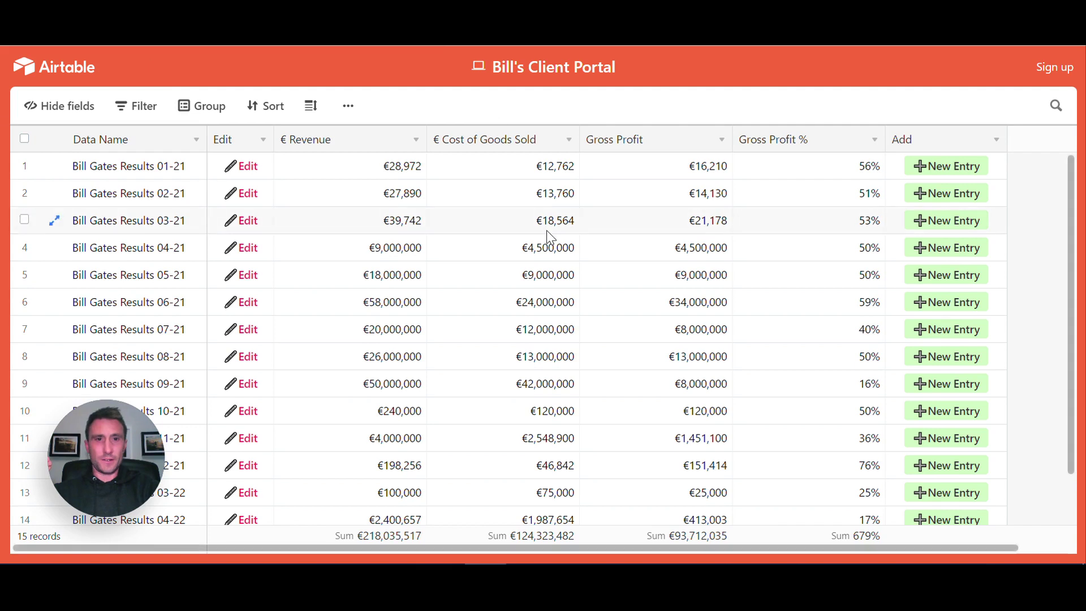
# - In the client portal, open the 05-21 record's prefilled Edit form
pyautogui.scroll(-2, 486, 377)
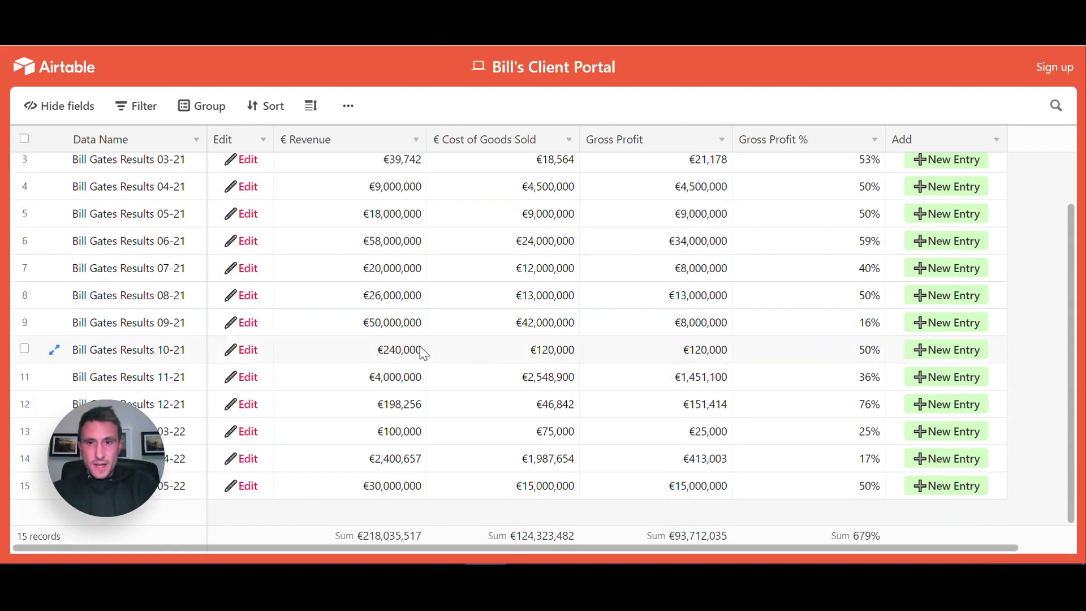
pyautogui.click(402, 221)
pyautogui.press('Right')
pyautogui.press('Left')
pyautogui.press('Left')
pyautogui.click(256, 220)
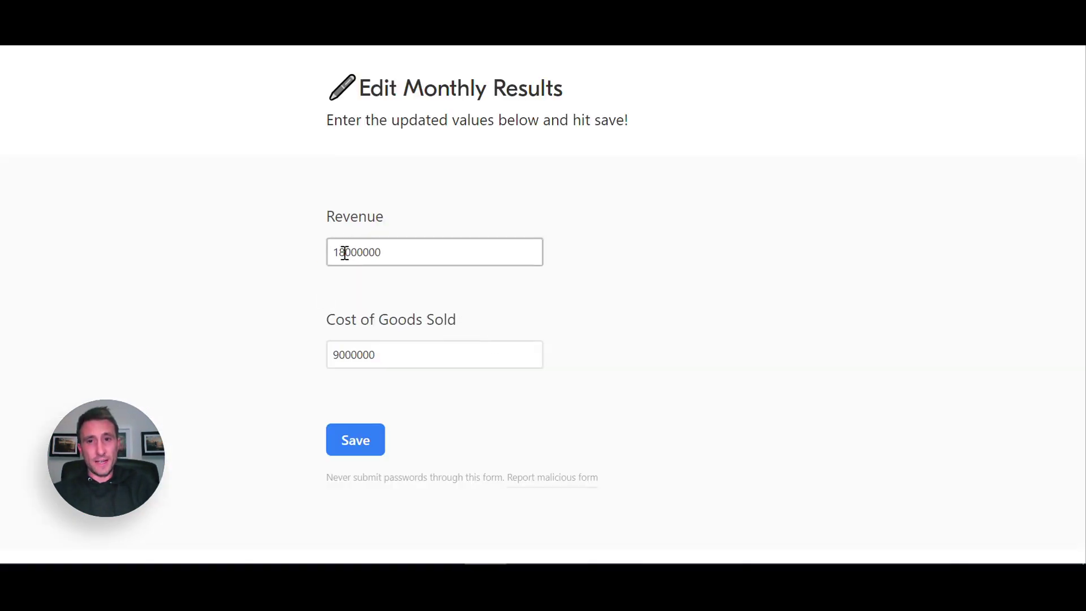
# - Clear the prefilled Cost of Goods Sold value, leaving Revenue unchanged
pyautogui.click(417, 247)
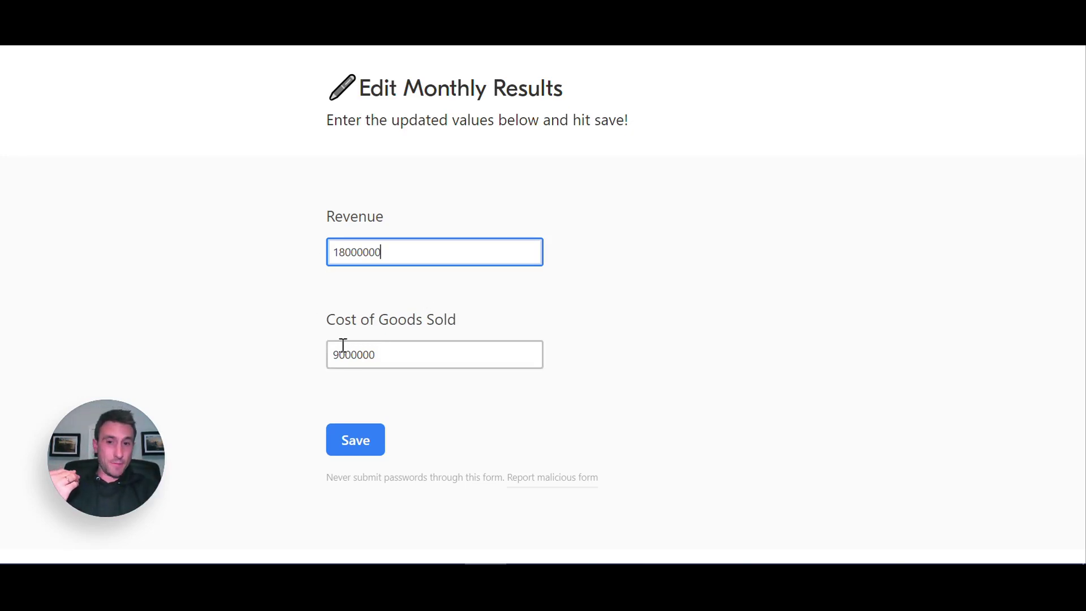
pyautogui.press('Tab')
pyautogui.press('BackSpace')
pyautogui.click(780, 388)
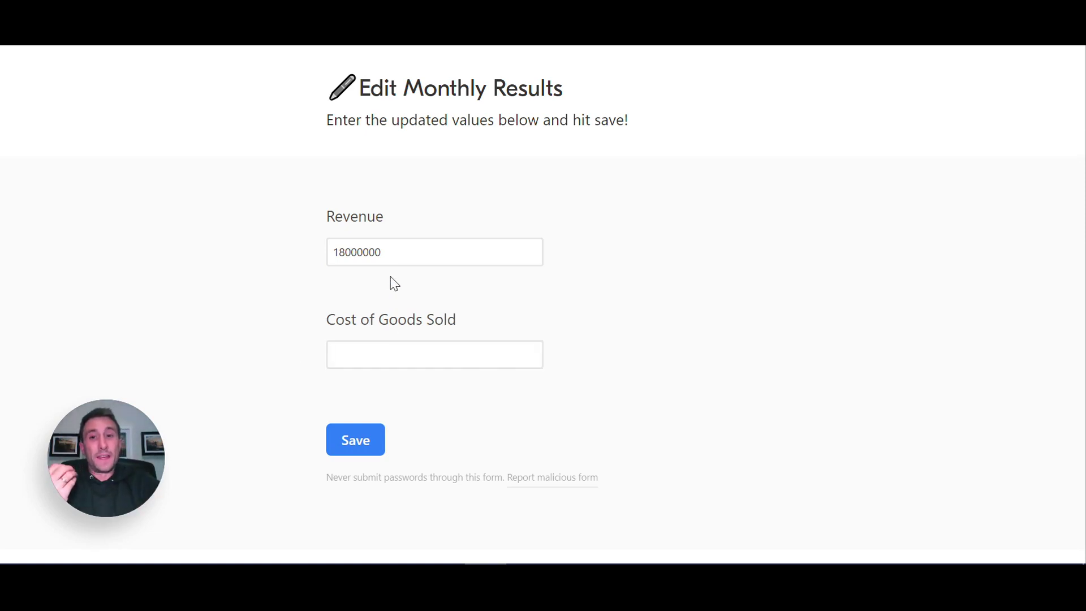
pyautogui.click(400, 243)
pyautogui.click(362, 366)
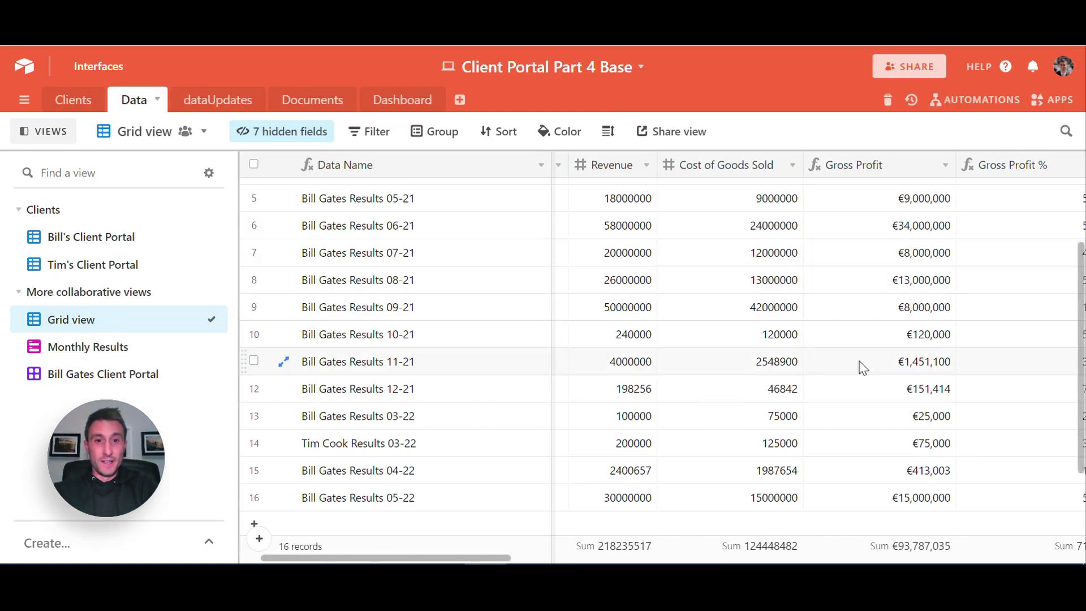
pyautogui.hscroll(5, 859, 365)
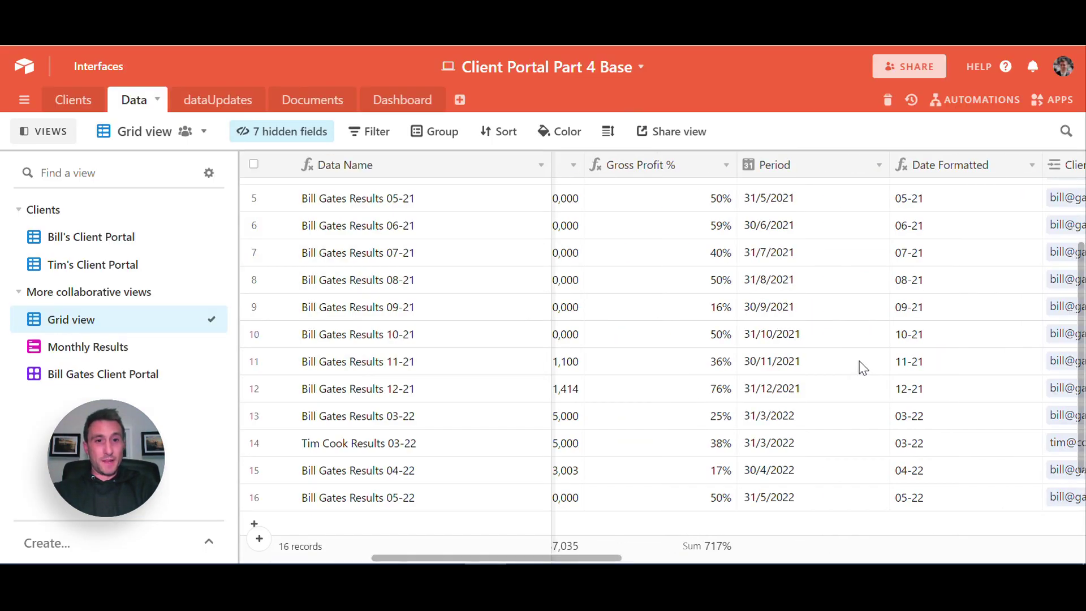
pyautogui.hscroll(5, 862, 367)
pyautogui.hscroll(-3, 862, 368)
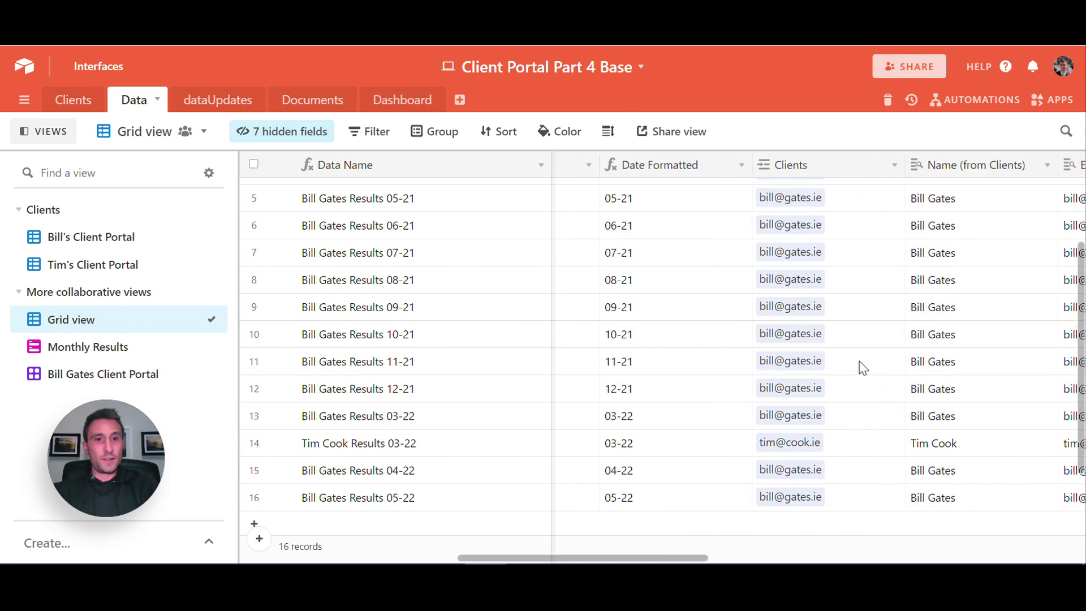
pyautogui.hscroll(2, 862, 368)
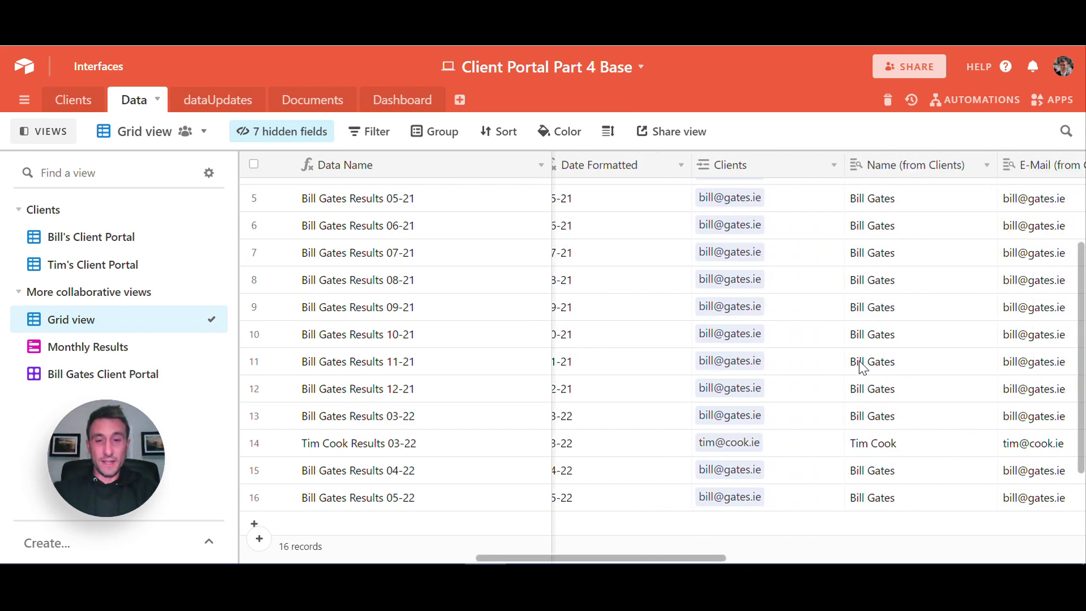
pyautogui.hscroll(-4, 863, 367)
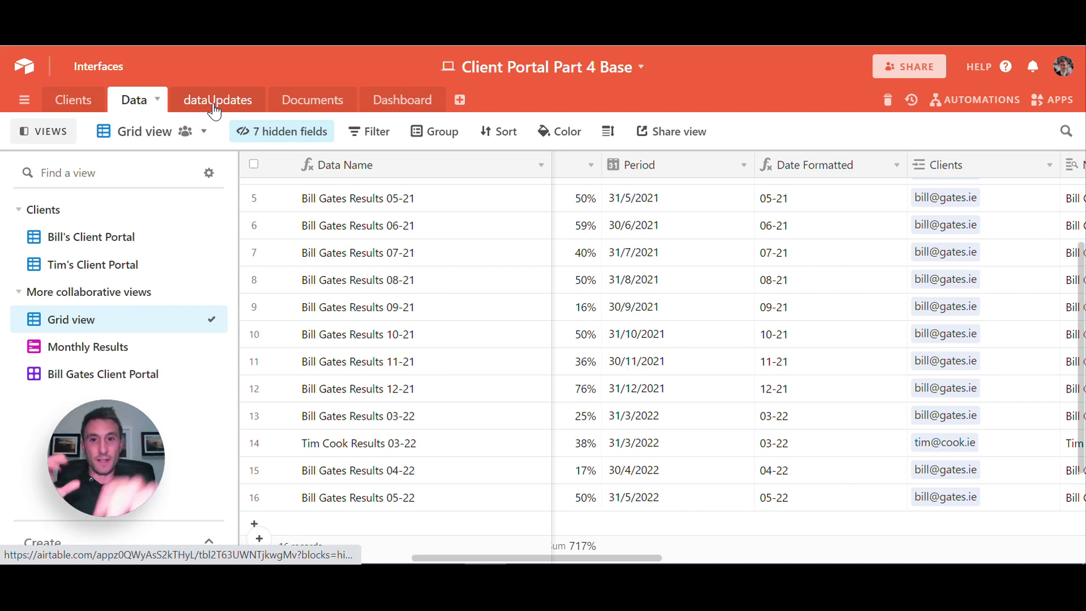
pyautogui.hscroll(5, 848, 384)
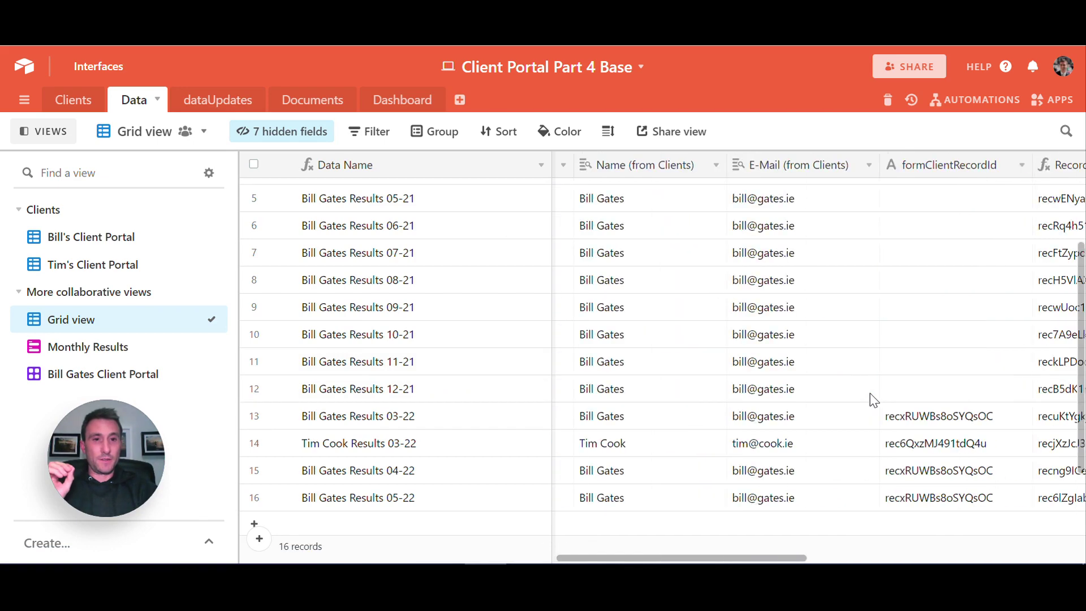
pyautogui.hscroll(10, 873, 399)
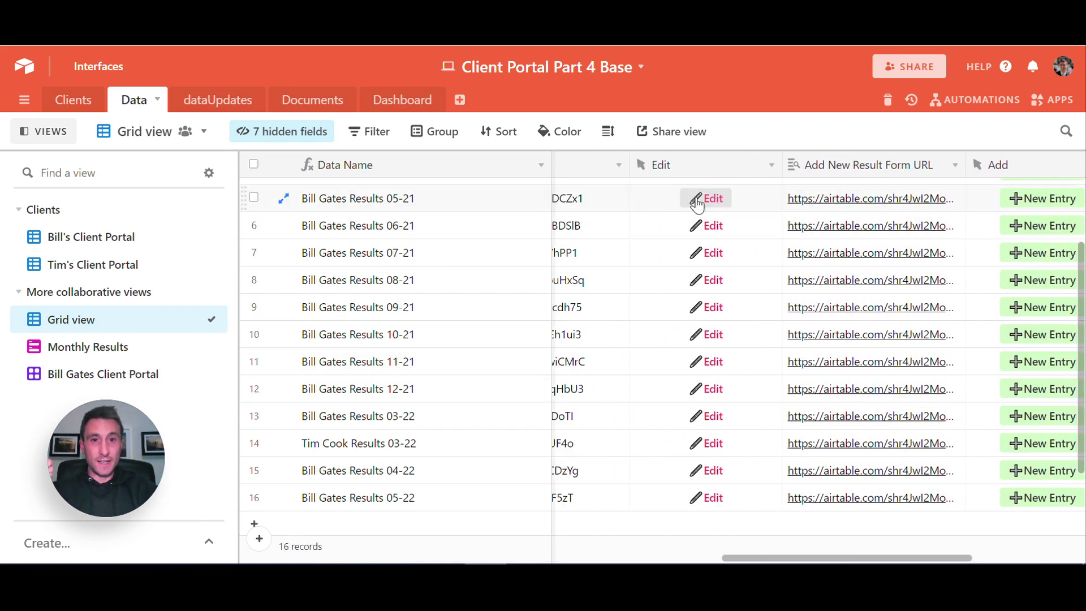
pyautogui.rightClick(682, 172)
# - Review the hide_dataRecordId part of the Edit button's URL formula and save the field
pyautogui.click(686, 190)
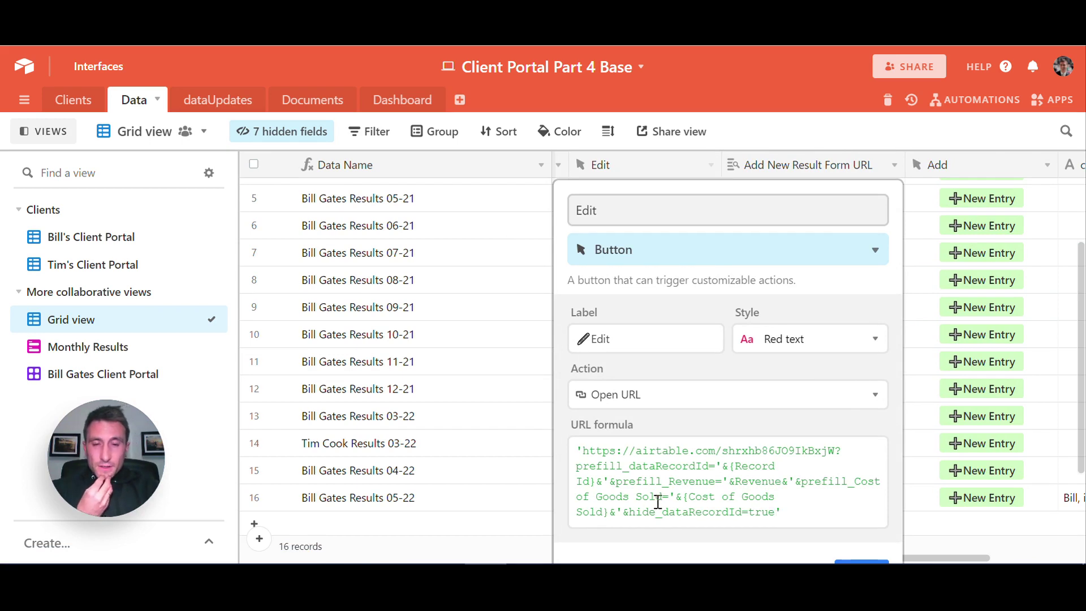
pyautogui.click(612, 514)
pyautogui.moveTo(612, 514); pyautogui.dragTo(839, 509)
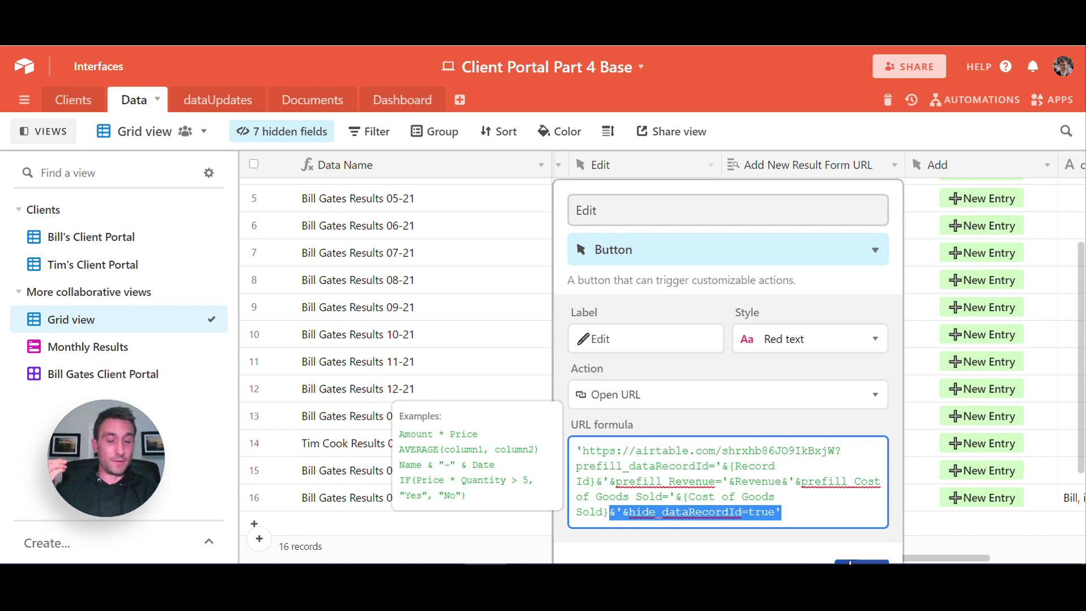
pyautogui.click(850, 562)
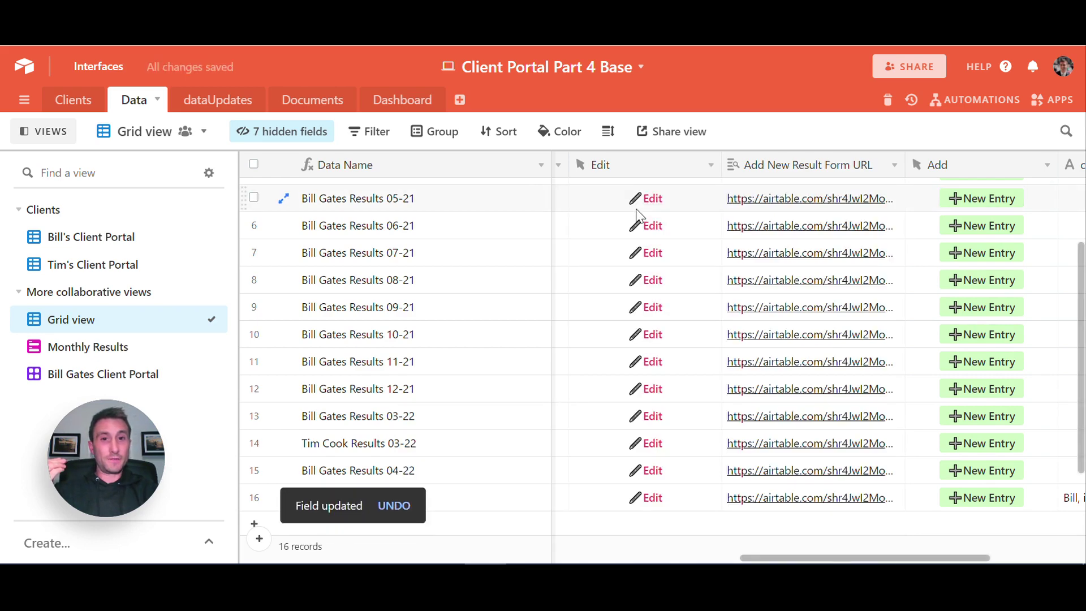
pyautogui.click(216, 103)
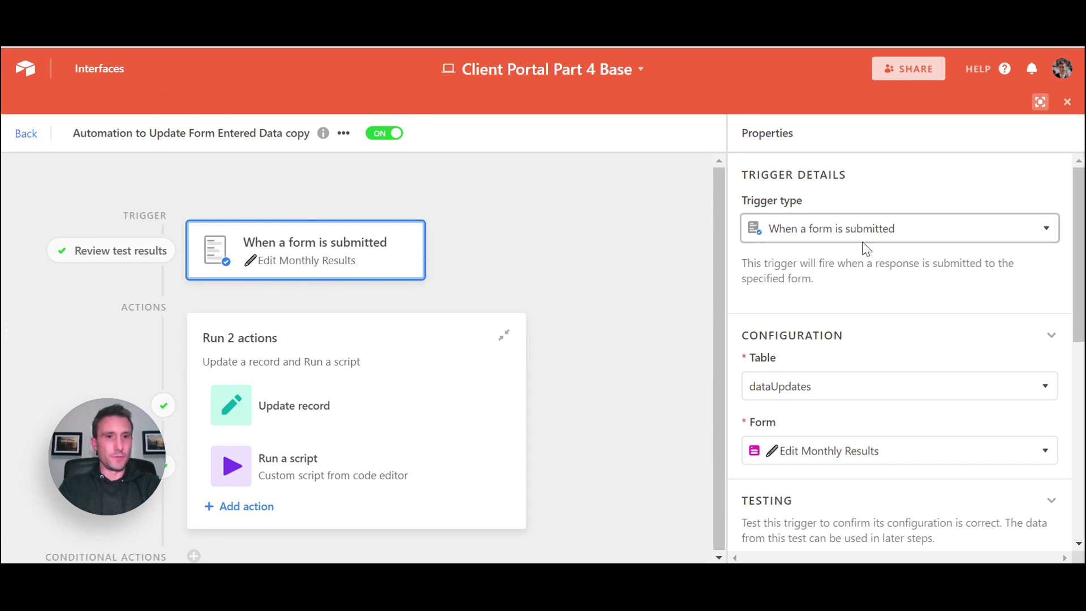
# - Scroll through the form-submission automation's trigger and Update record action settings
pyautogui.scroll(-2, 861, 294)
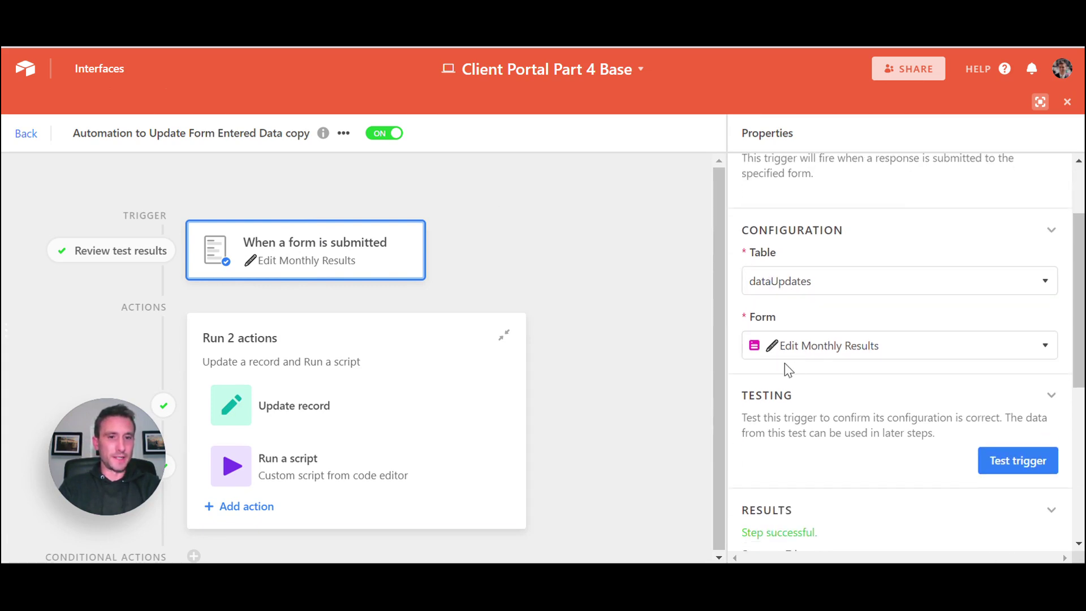
pyautogui.scroll(-1, 788, 370)
pyautogui.scroll(-1, 788, 371)
pyautogui.scroll(1, 788, 368)
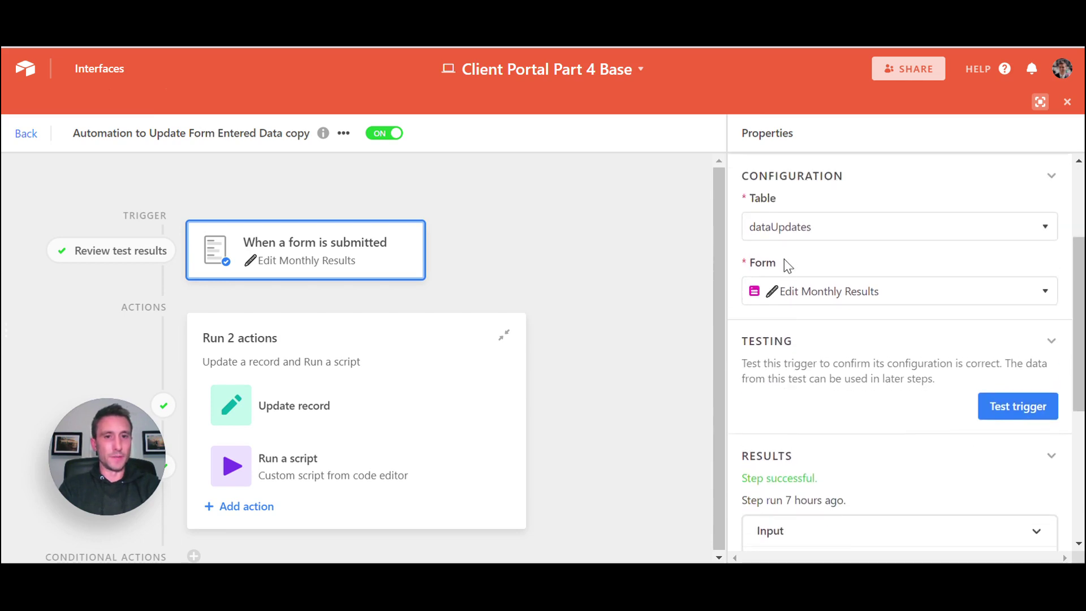
pyautogui.scroll(-3, 820, 342)
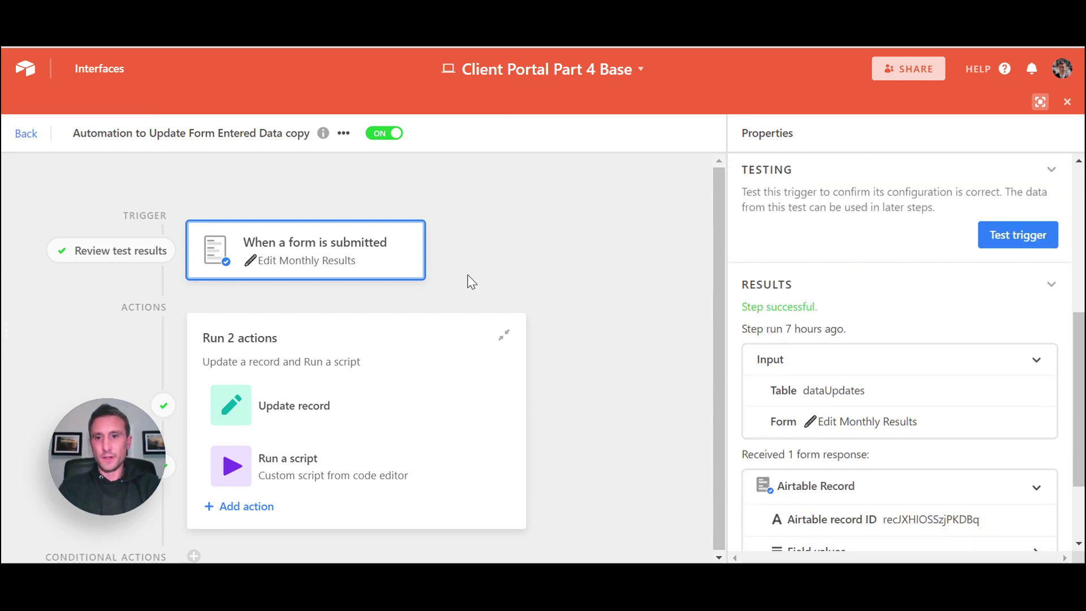
pyautogui.click(284, 413)
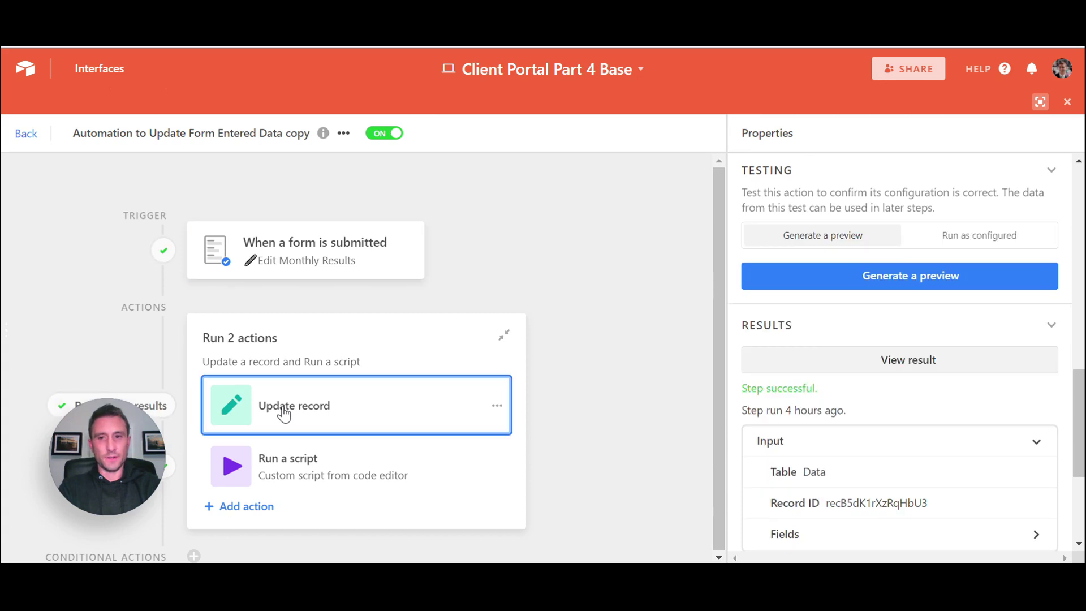
pyautogui.scroll(4, 982, 332)
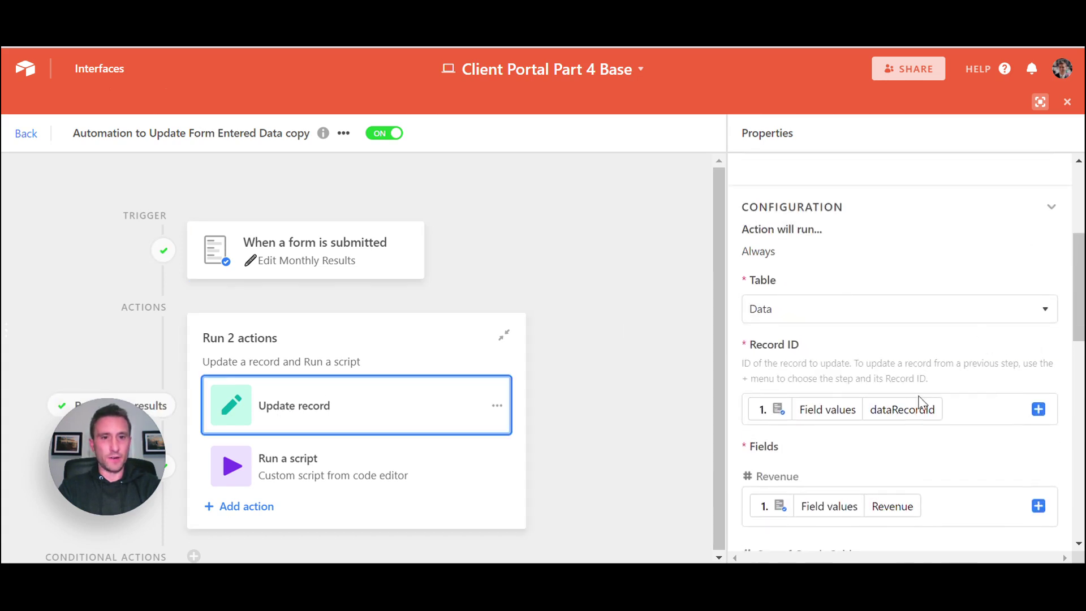
pyautogui.scroll(5, 916, 416)
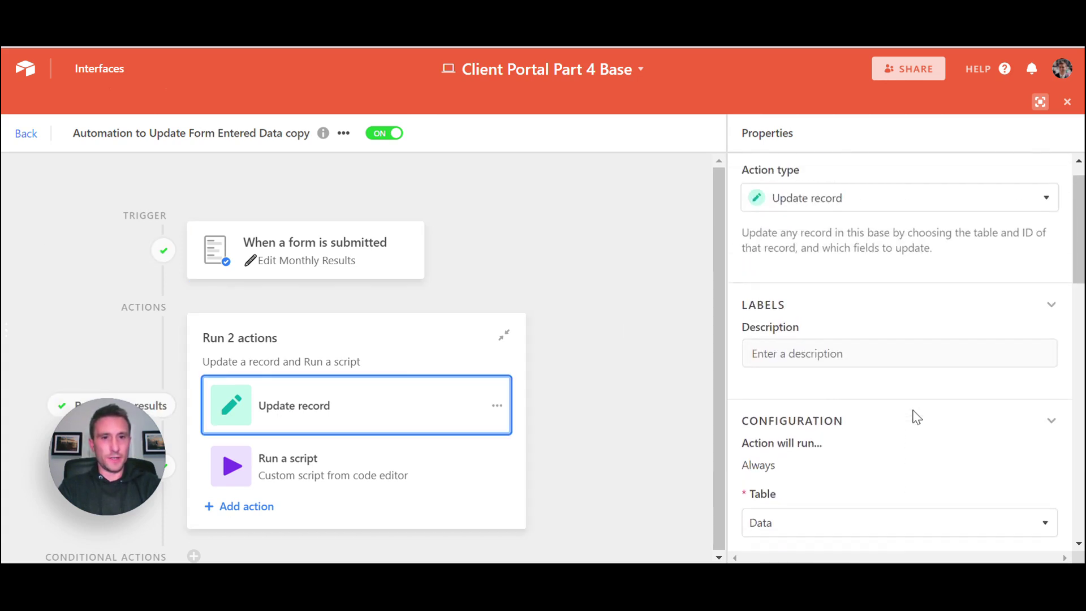
pyautogui.scroll(-4, 916, 417)
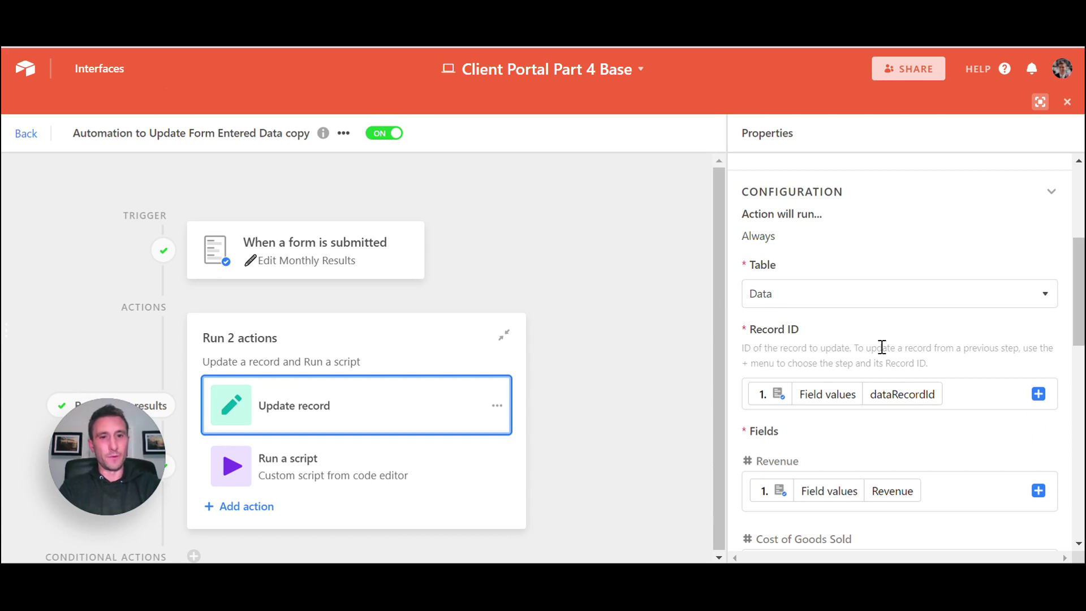
pyautogui.scroll(-1, 873, 416)
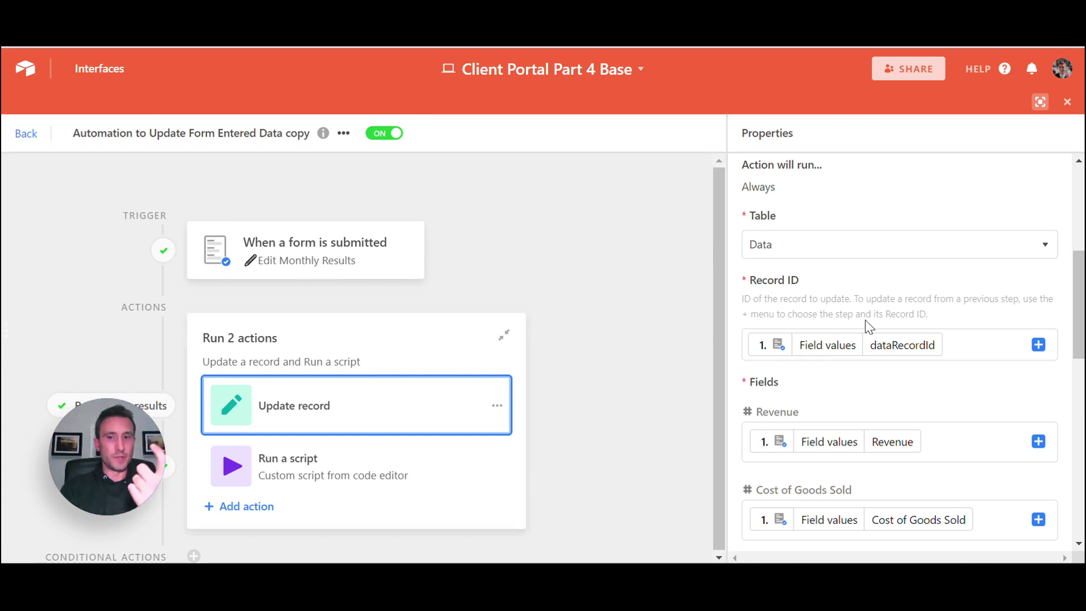
pyautogui.scroll(-3, 905, 384)
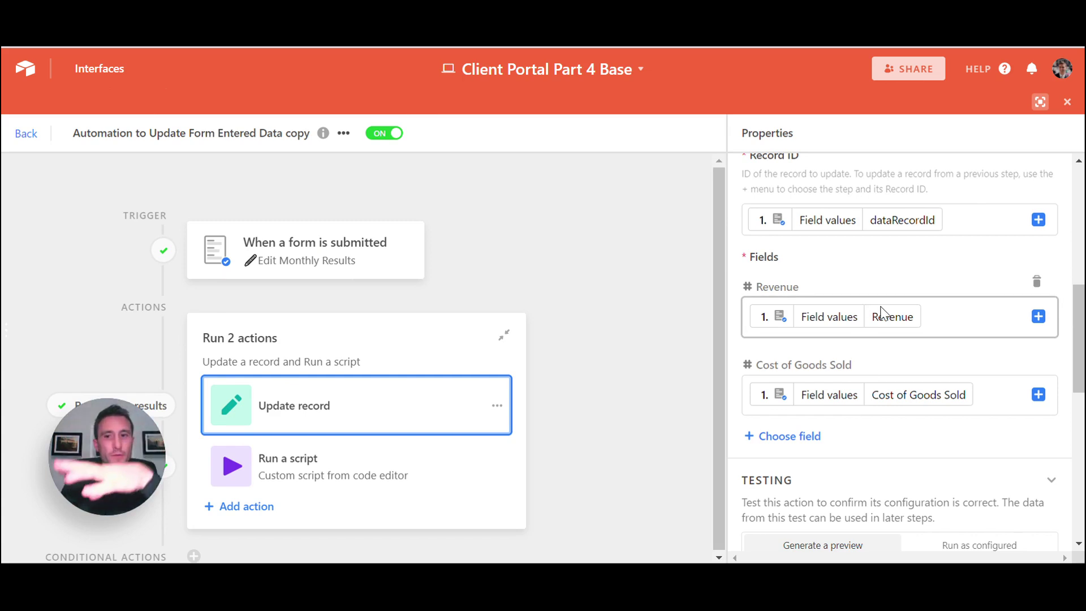
pyautogui.scroll(1, 828, 316)
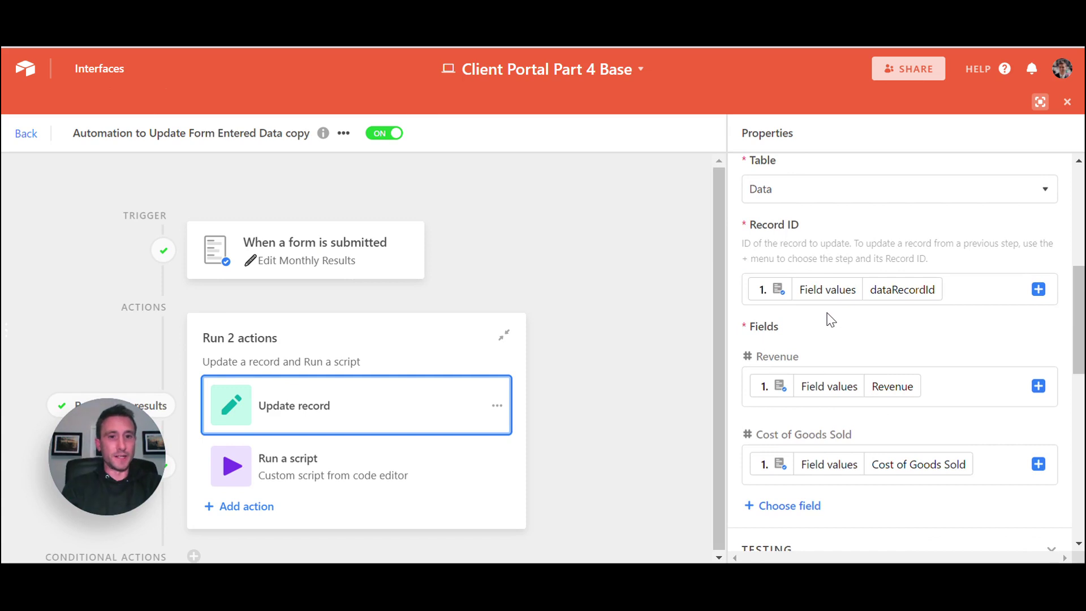
pyautogui.scroll(-4, 877, 450)
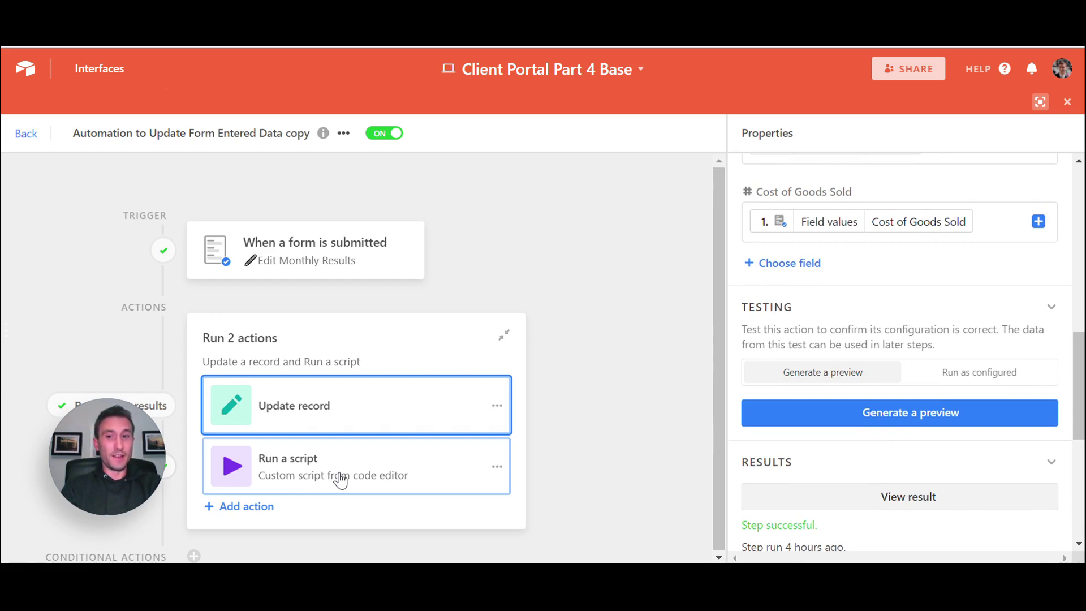
# - Read the automation's Run a script code, then return to the base
pyautogui.click(284, 474)
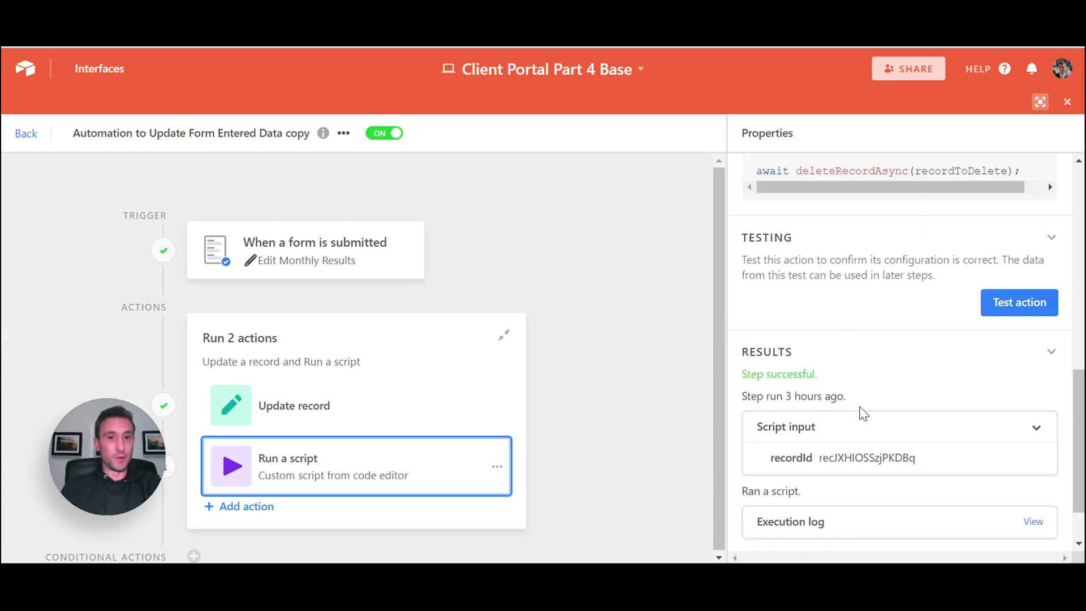
pyautogui.scroll(6, 1006, 380)
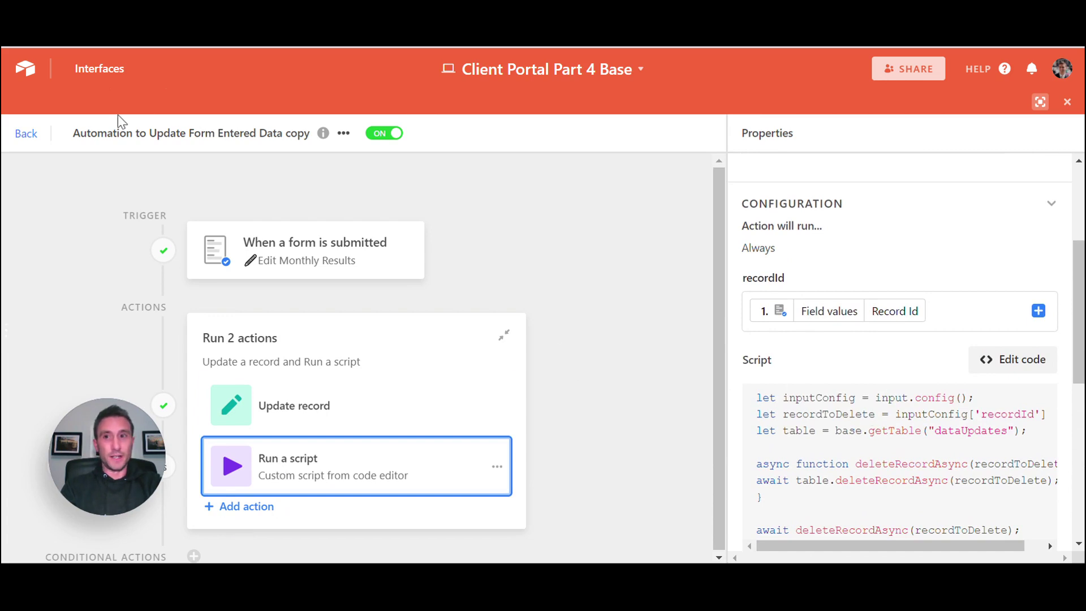
pyautogui.click(23, 136)
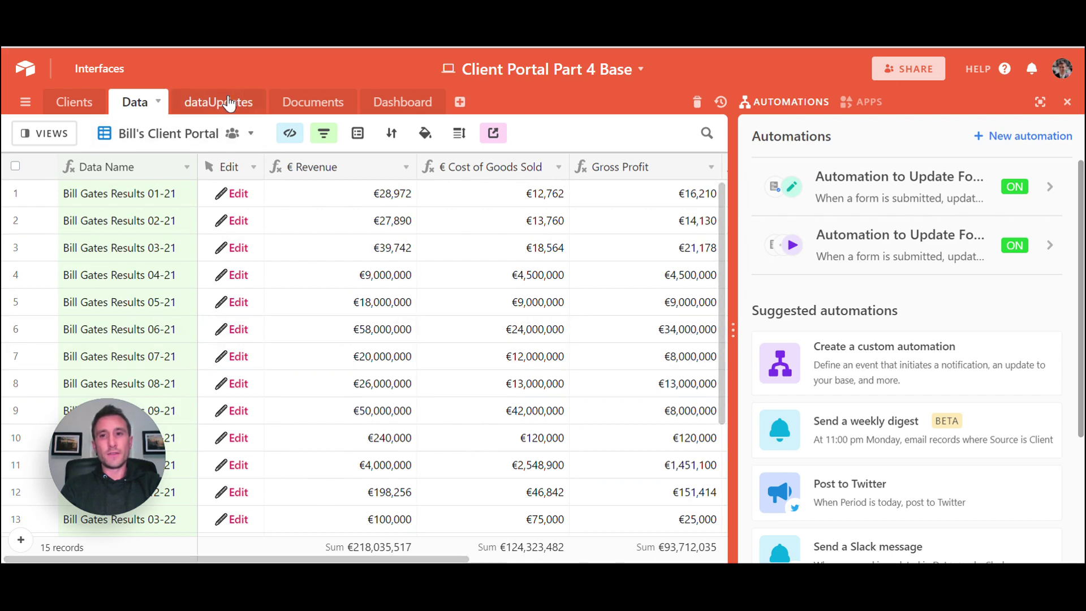
# - Confirm the dataUpdates table is empty and reopen the second form-submission automation
pyautogui.click(229, 105)
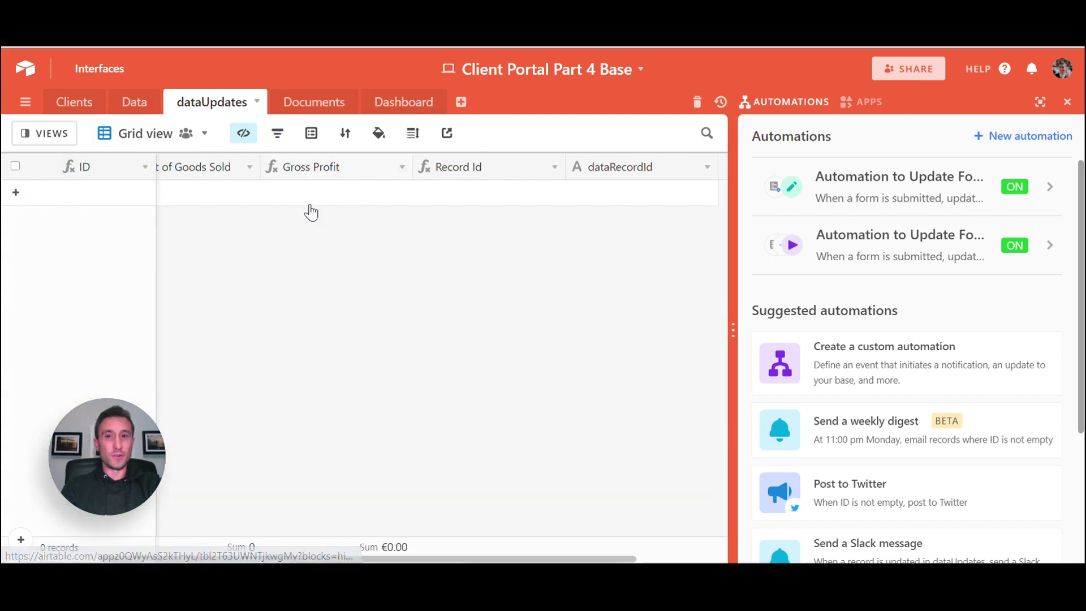
pyautogui.hscroll(-3, 213, 241)
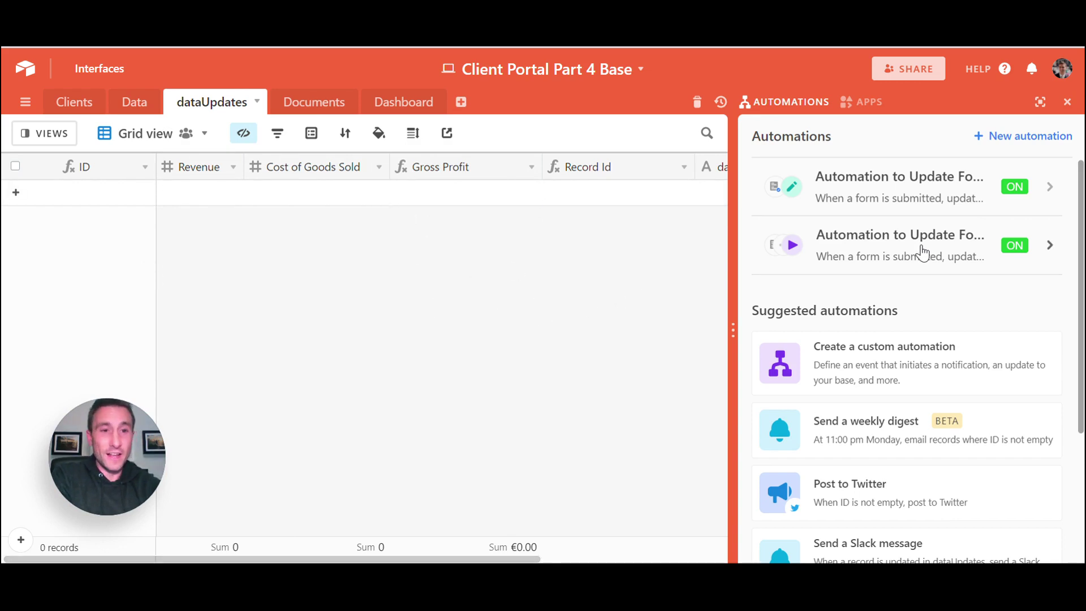
pyautogui.click(922, 253)
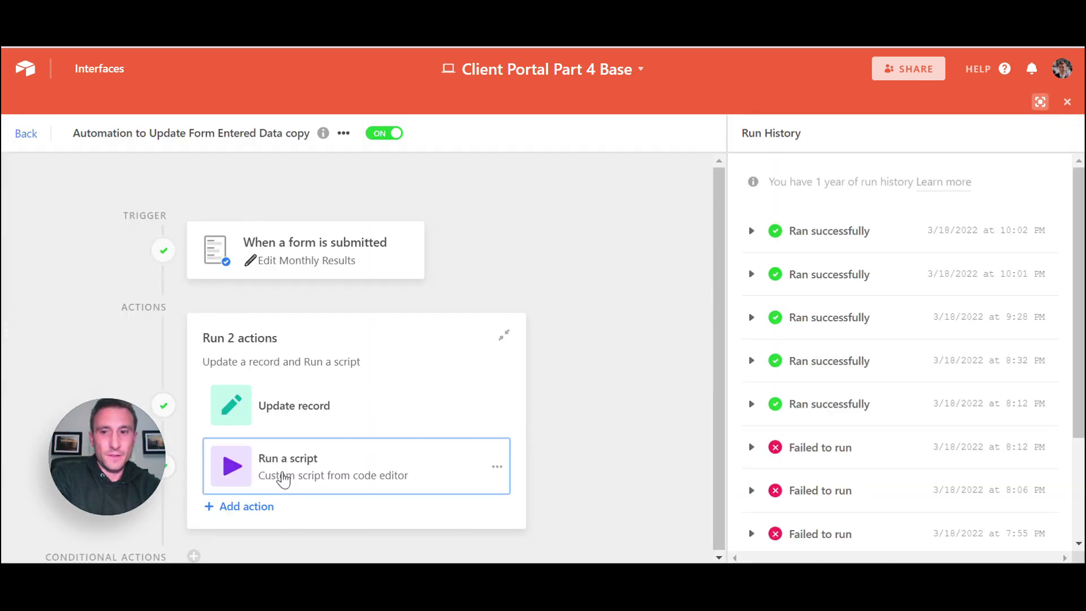
# - Review the Run a script action's recordId input and its code deleting the record from dataUpdates
pyautogui.click(284, 479)
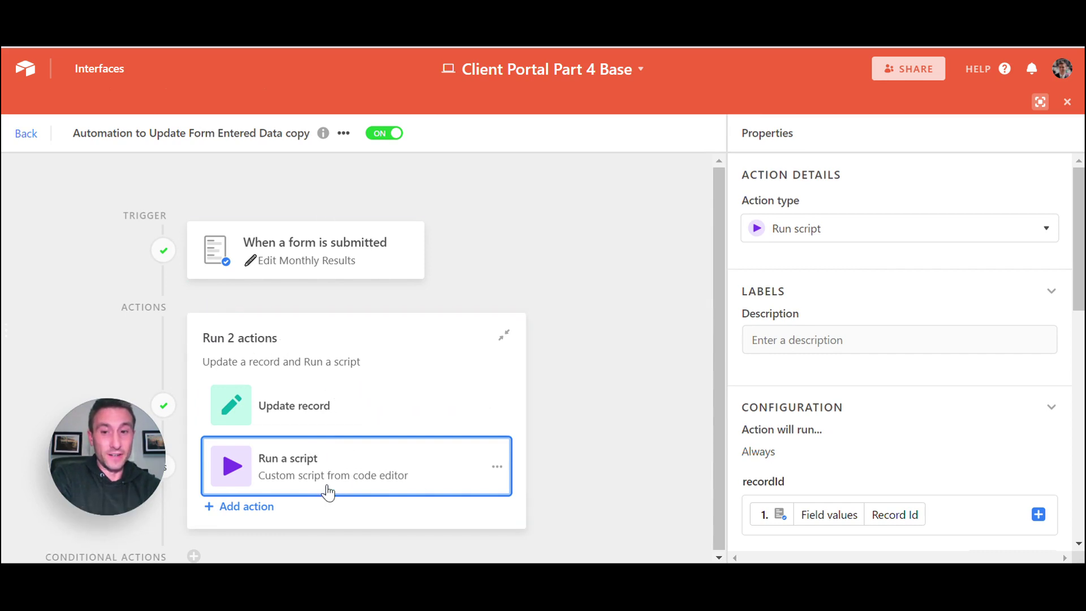
pyautogui.scroll(-5, 873, 360)
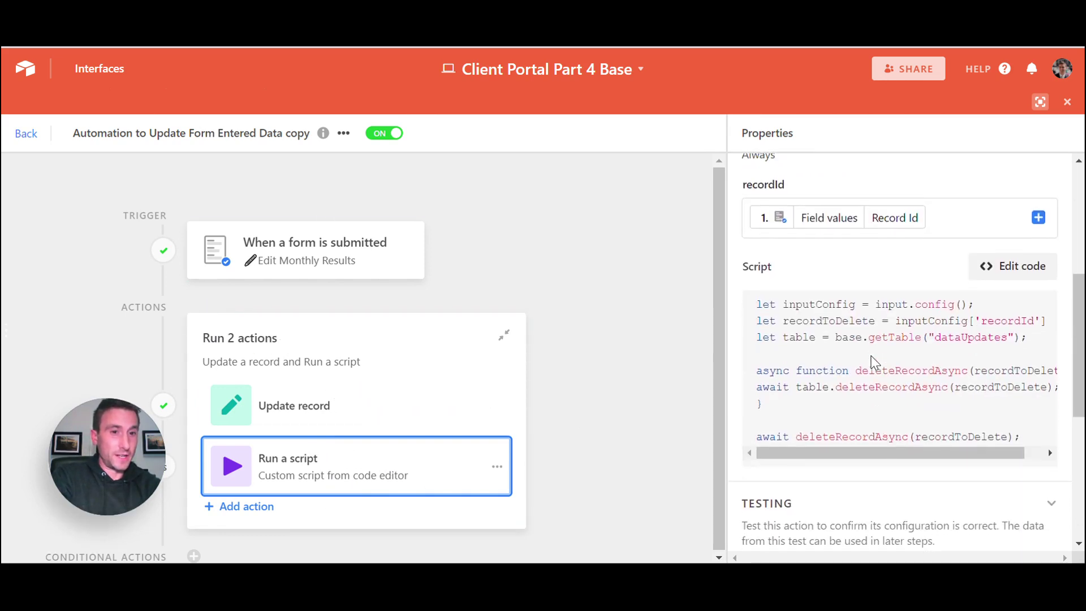
pyautogui.scroll(-1, 872, 360)
pyautogui.scroll(1, 873, 360)
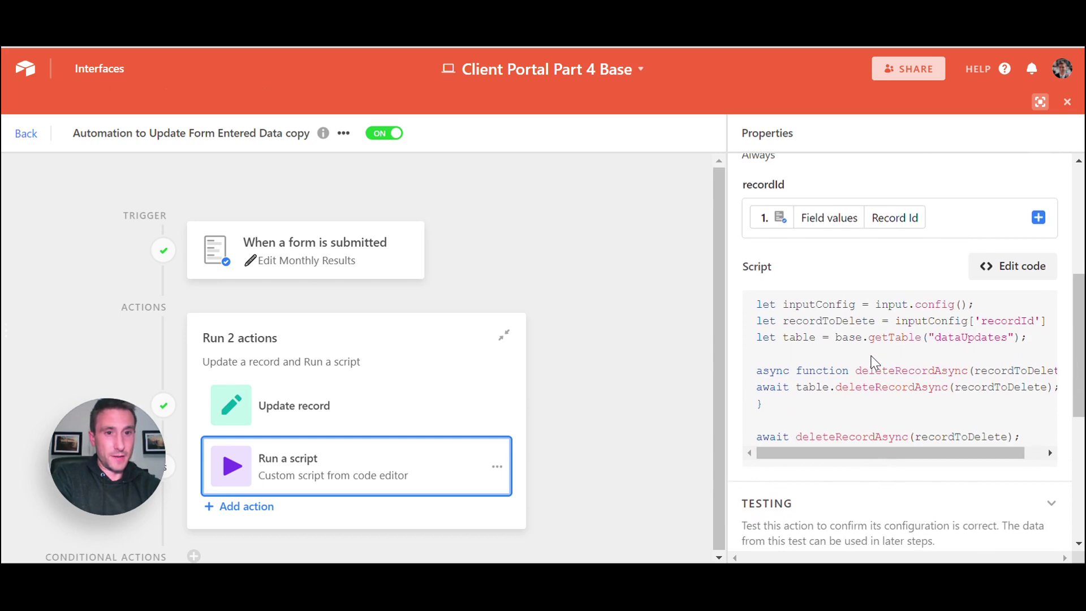
pyautogui.scroll(5, 872, 360)
pyautogui.scroll(-4, 872, 359)
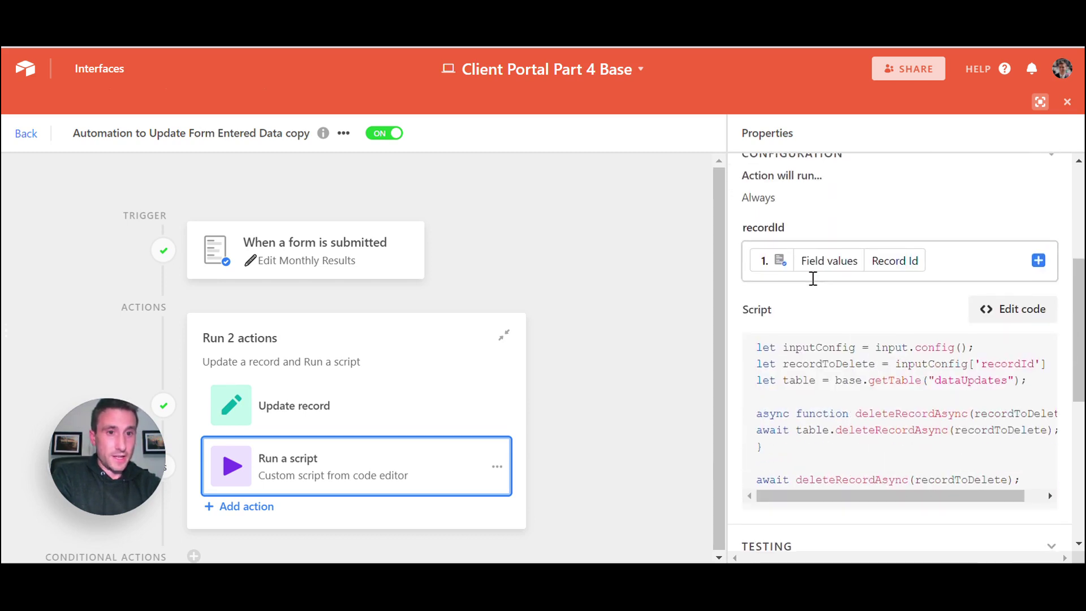